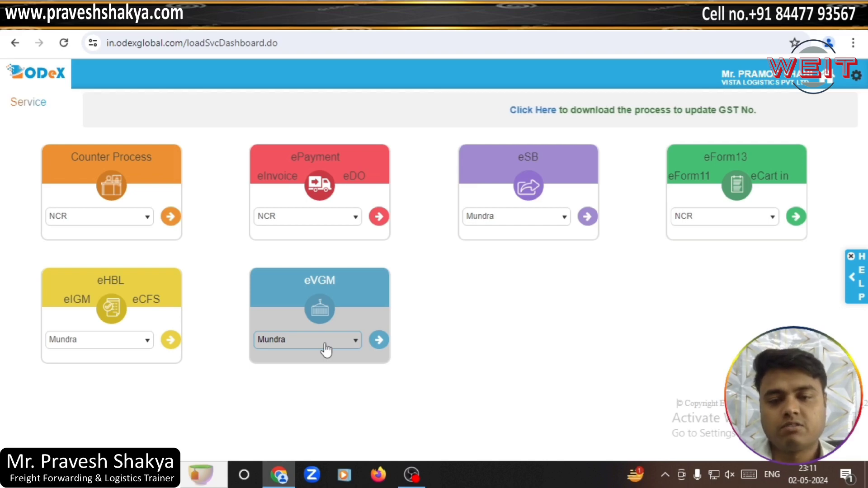
Step: Choose Nhava Sheva as the eVGM location and enter the eVGM service
left_click(326, 349)
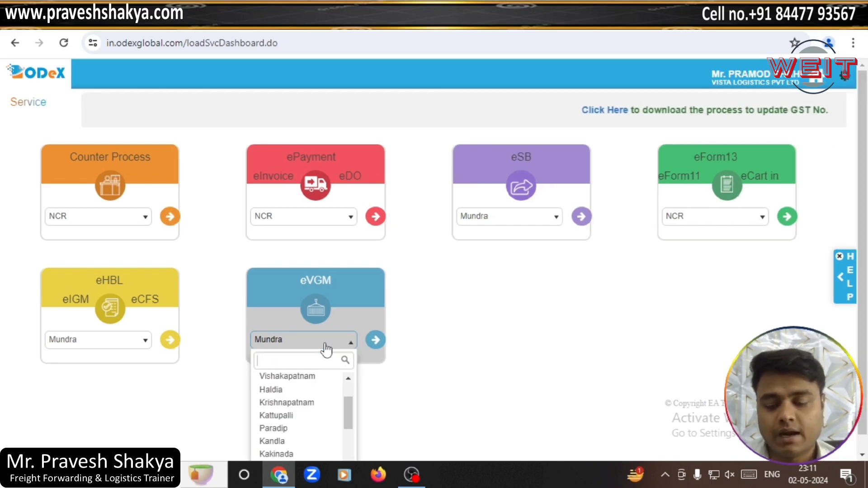
type("nha")
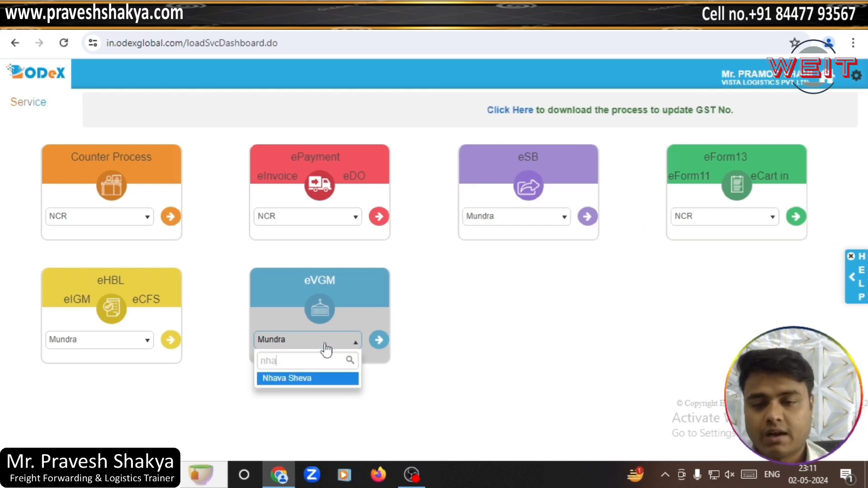
left_click(333, 378)
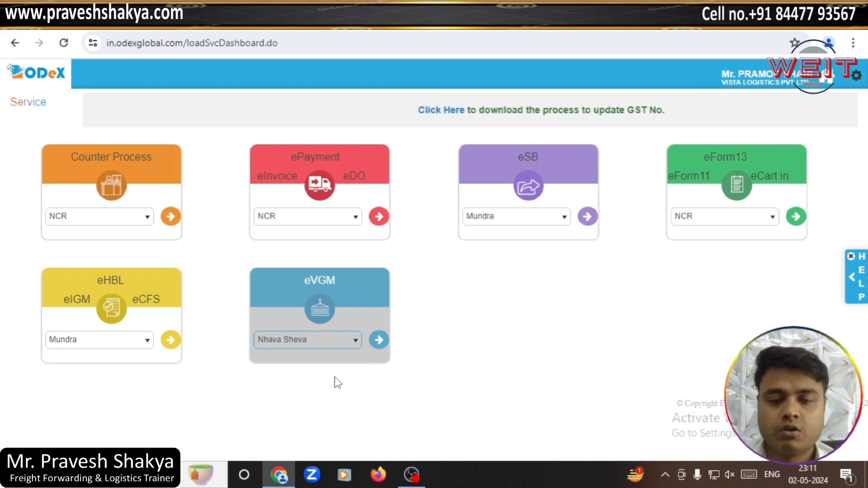
left_click(377, 343)
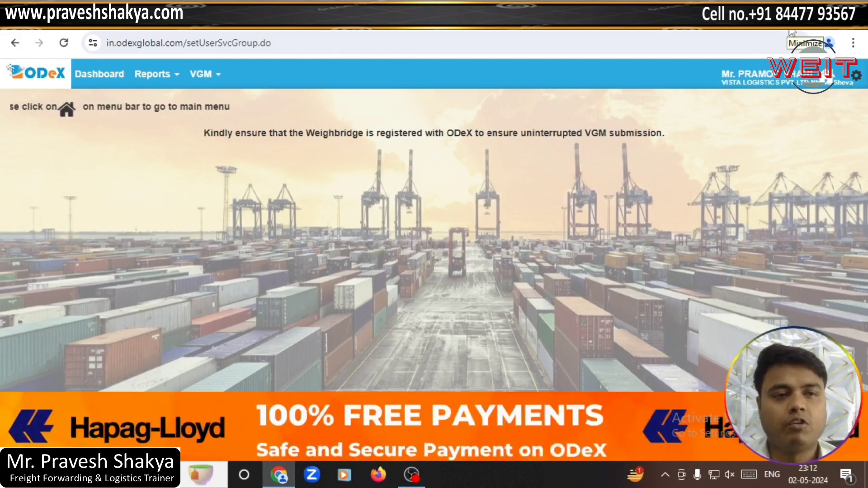
Step: Review the VGM PDF for container BWLU2103821 in Adobe Reader, then return to ODeX
left_click(791, 32)
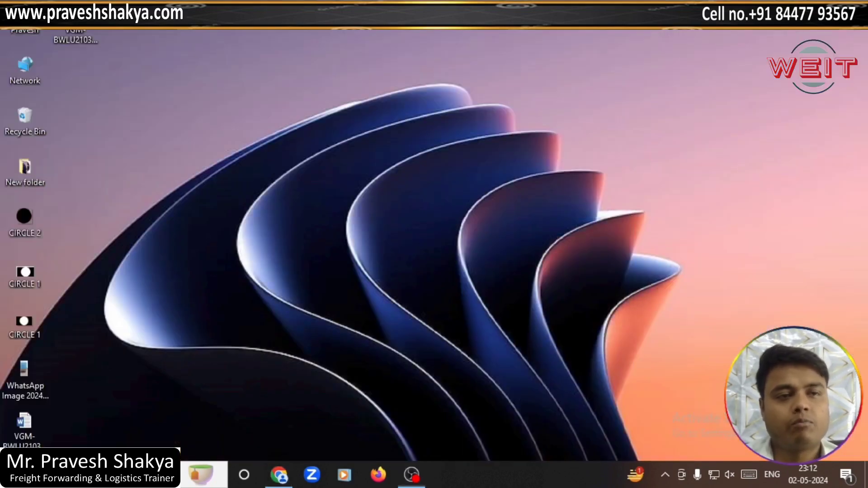
left_click(77, 35)
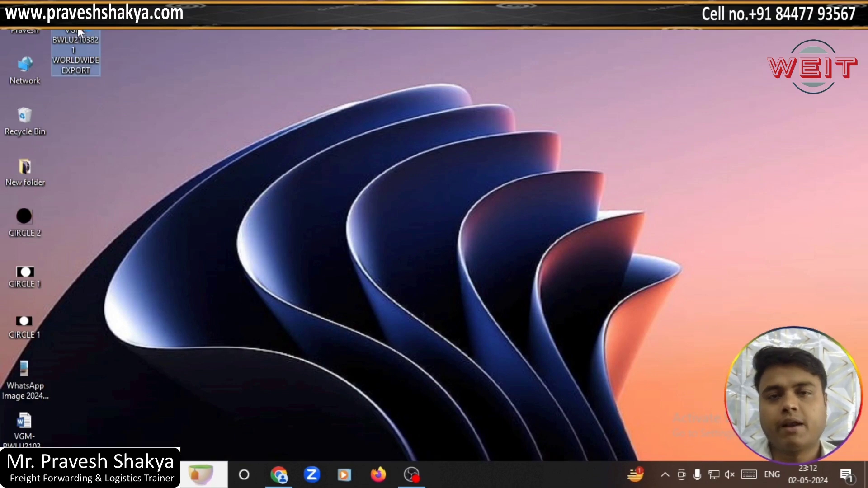
double_click(78, 32)
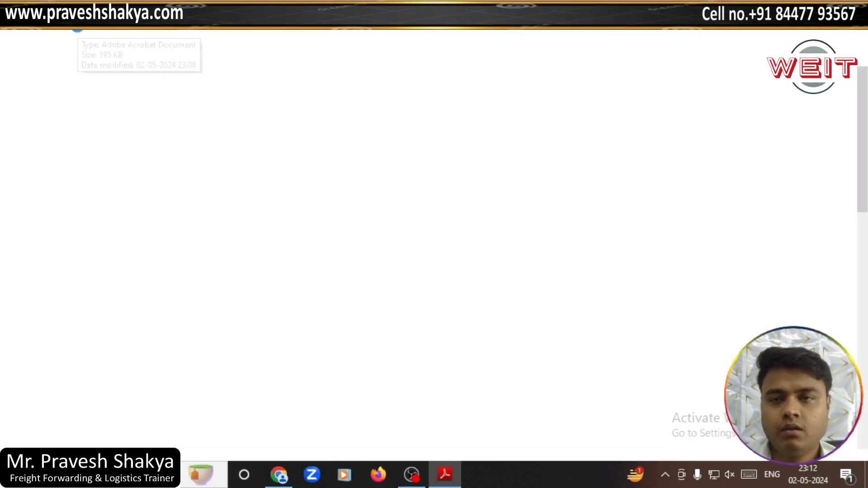
scroll(381, 203, "down", 6)
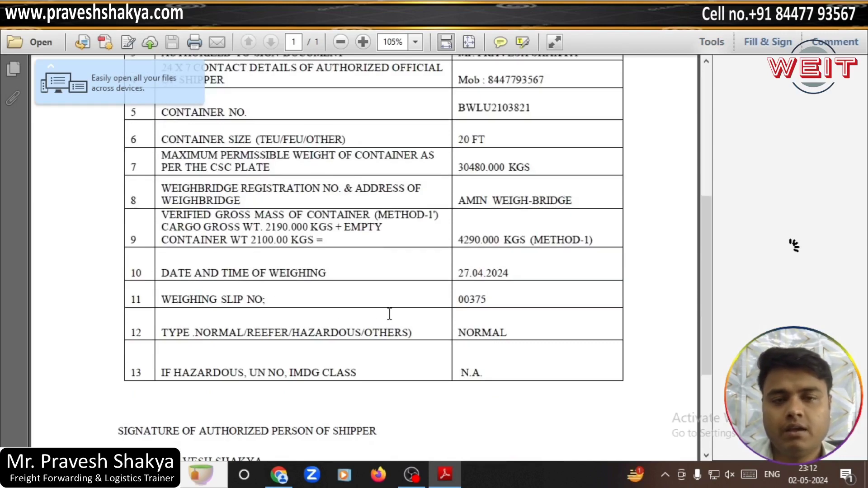
scroll(392, 301, "up", 5)
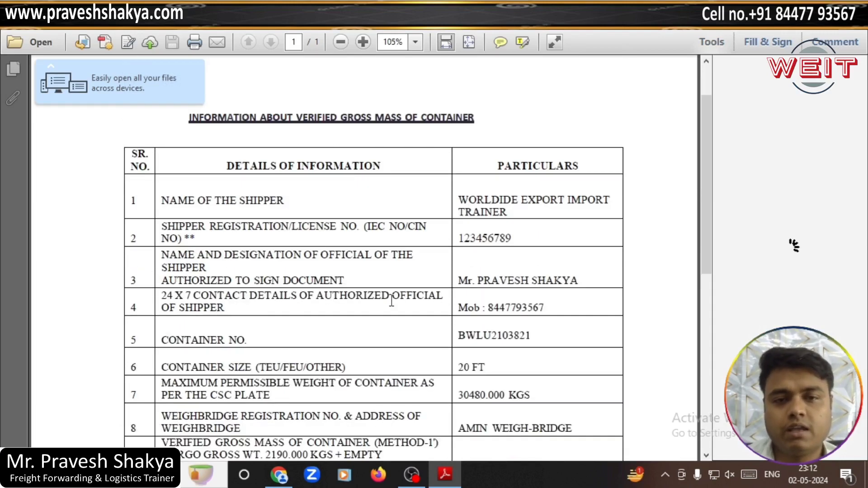
scroll(397, 305, "up", 2)
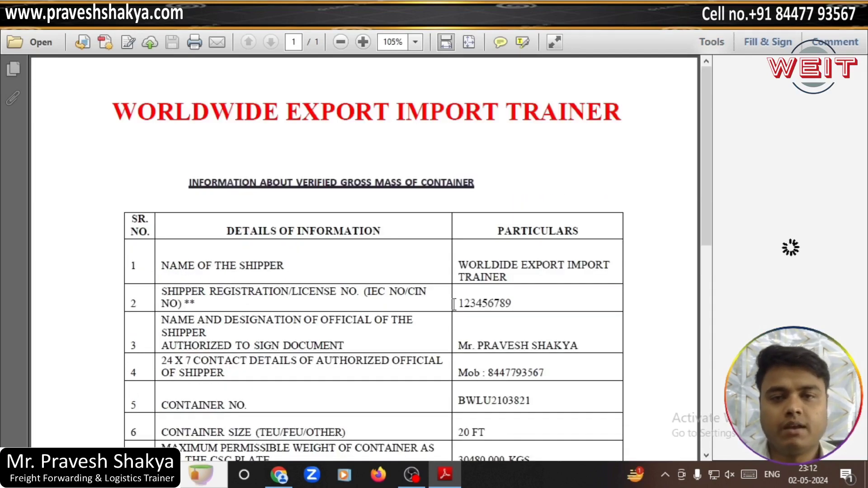
left_click(411, 479)
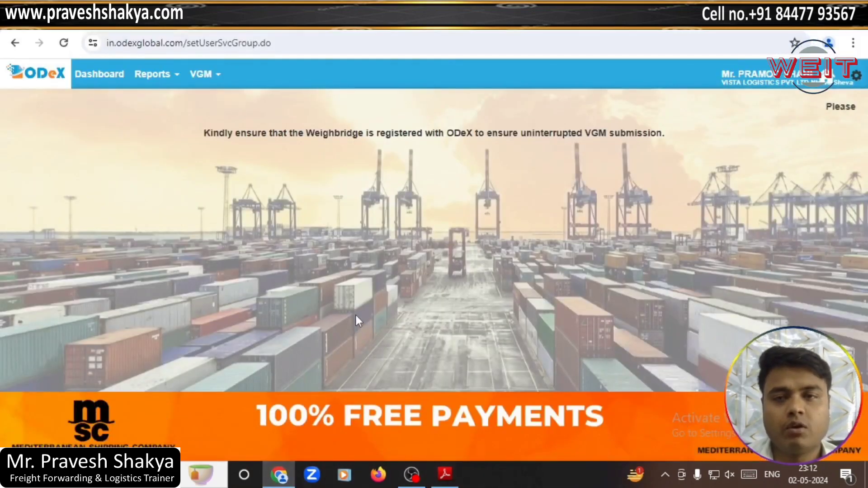
Step: Start a new eVGM request, dismissing the low-balance notice, and check its prefilled details
left_click(214, 78)
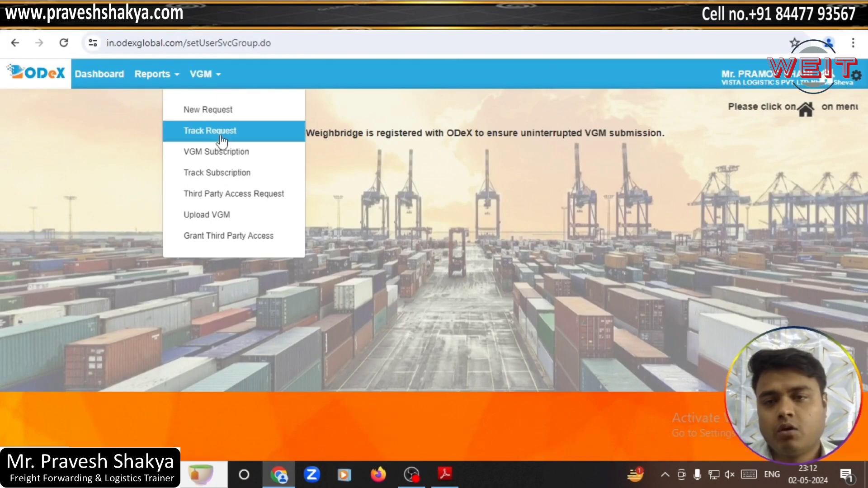
left_click(217, 112)
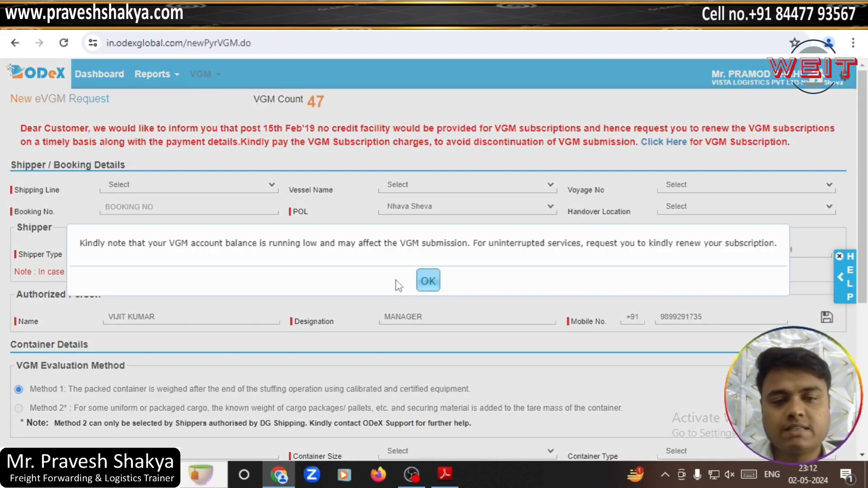
left_click(434, 287)
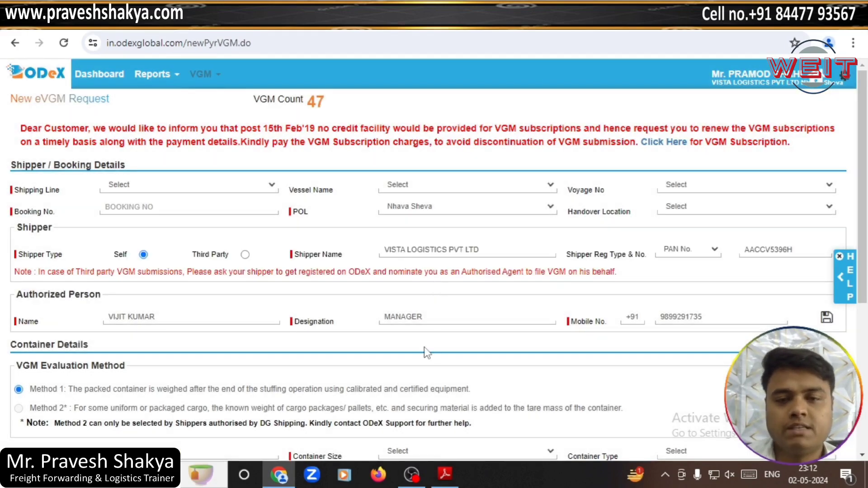
scroll(398, 316, "down", 5)
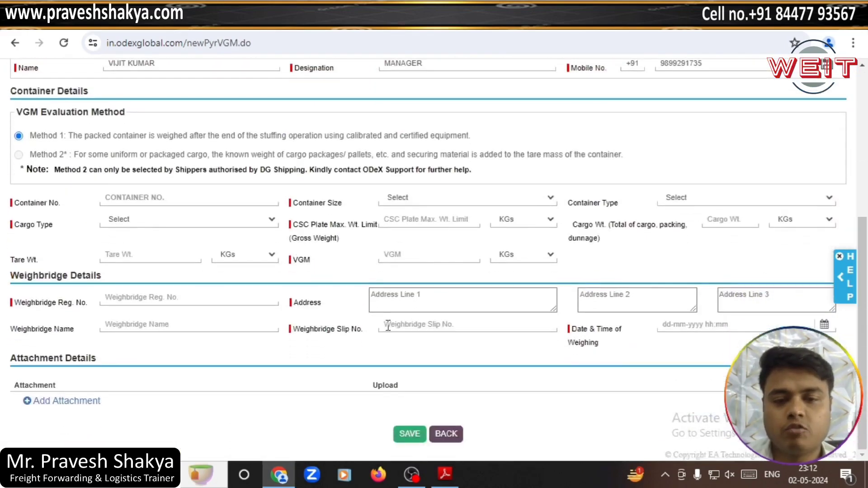
scroll(398, 369, "up", 5)
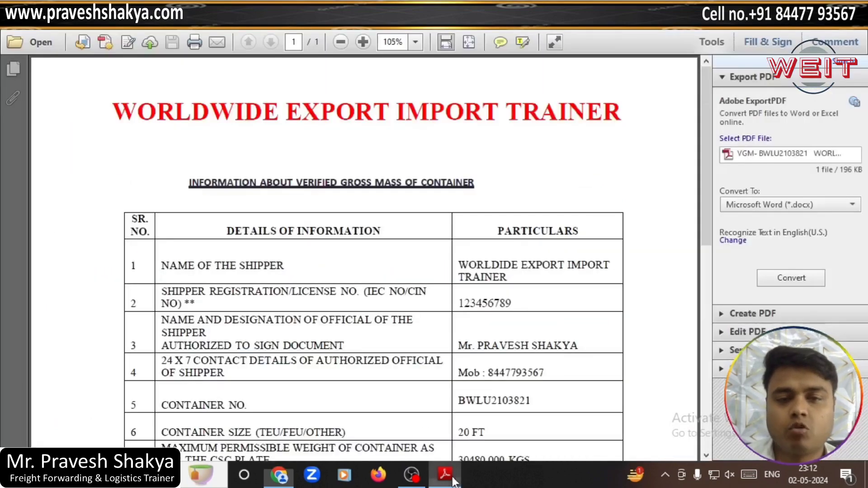
left_click(445, 474)
left_click(445, 474)
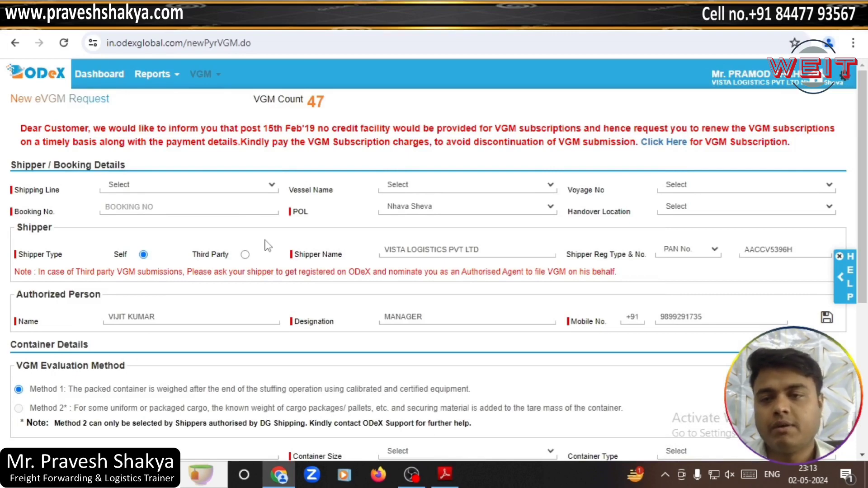
Step: Set shipping line HAPAG LLOYD INDIA PVT LTD and enter booking number 123456786
left_click(193, 191)
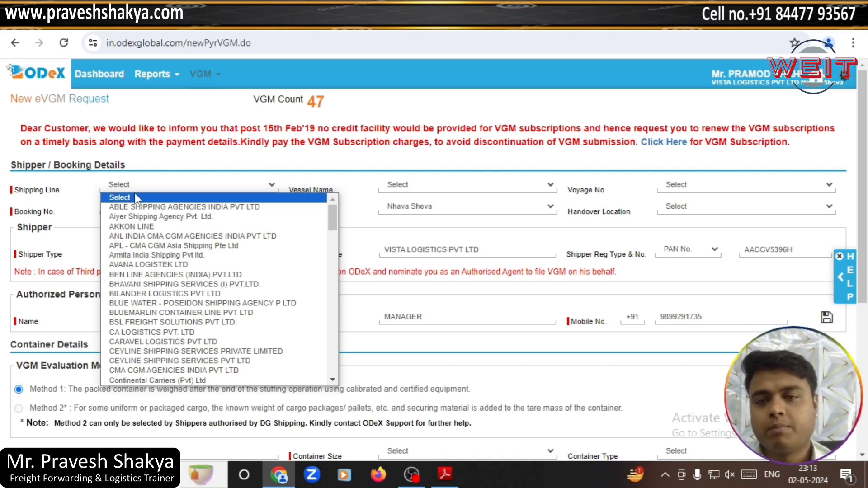
key("h")
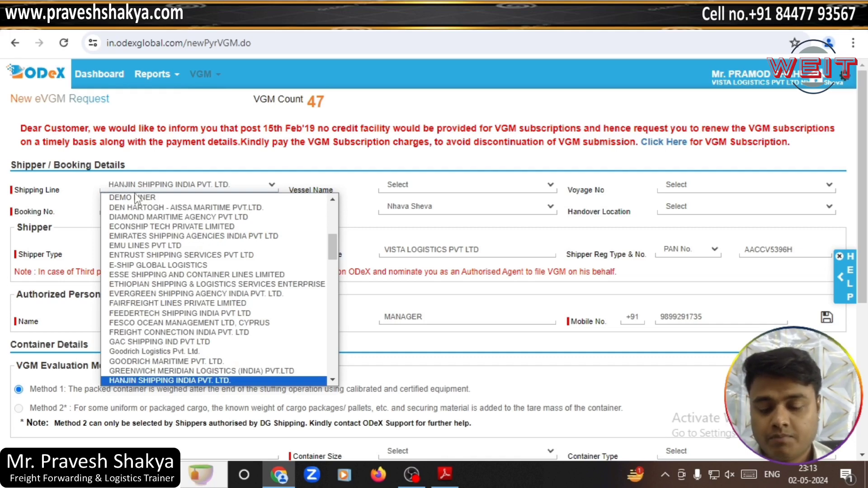
key("Down")
key("Return")
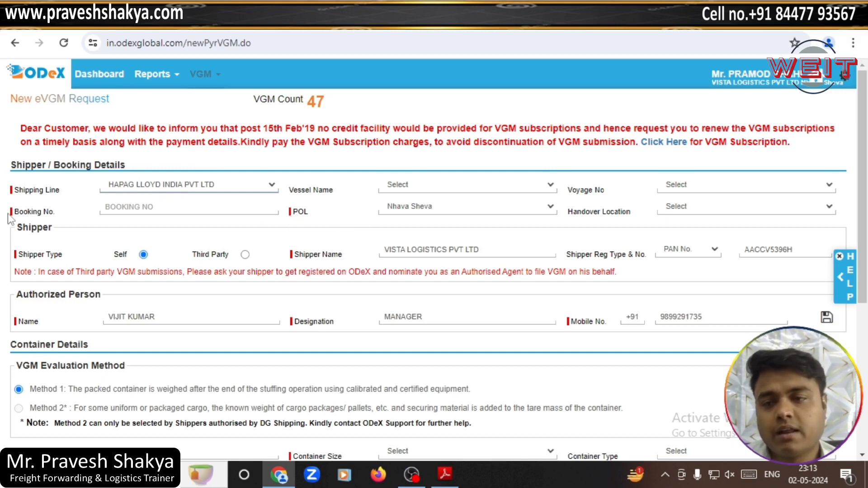
left_click(428, 187)
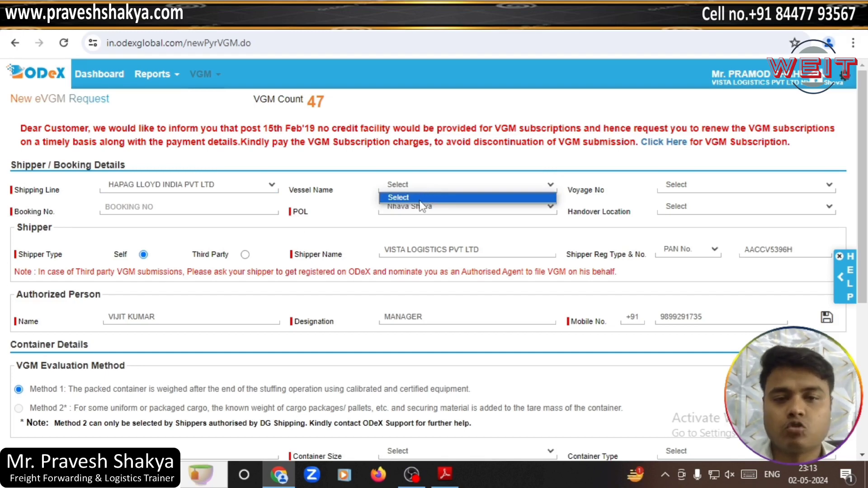
left_click(242, 206)
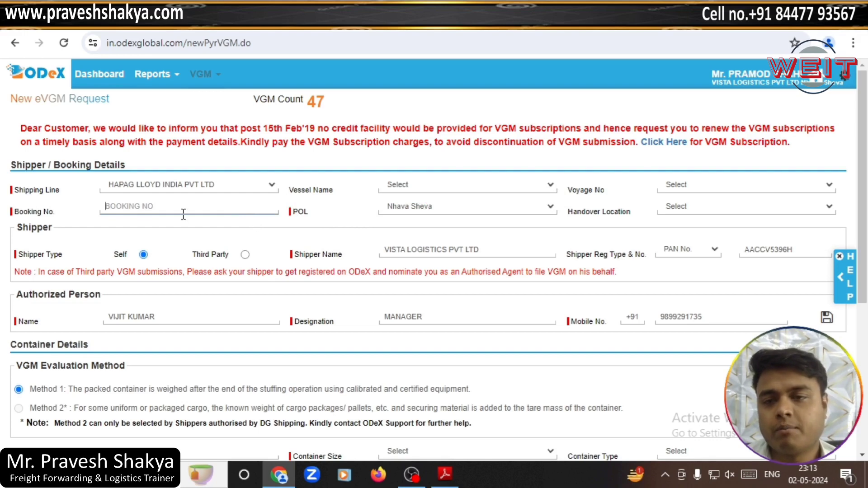
type("123456786")
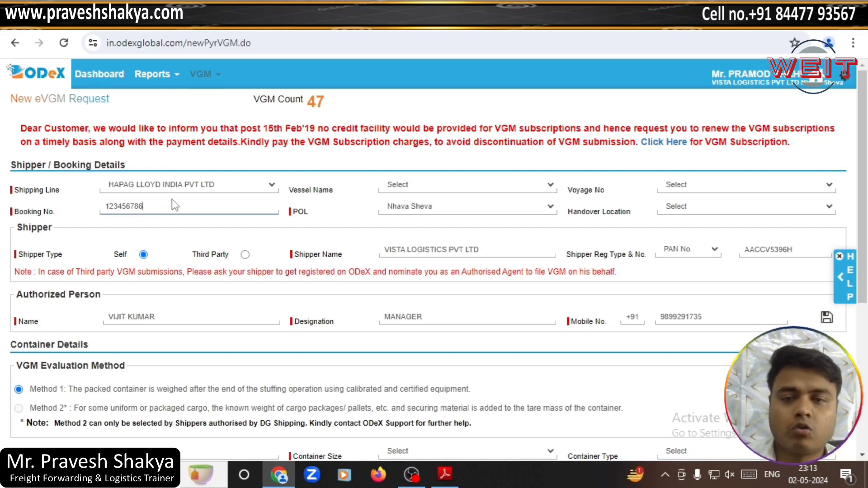
left_click(195, 185)
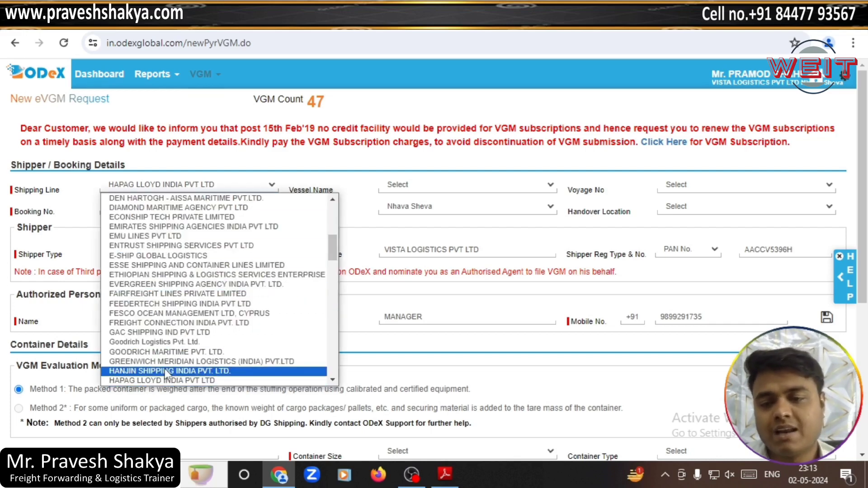
left_click(365, 222)
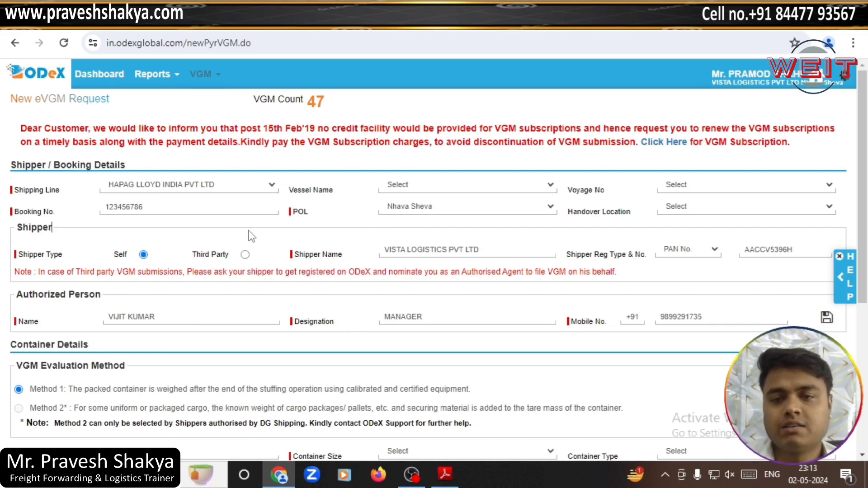
Step: Switch the shipper type to Third Party and bring up the VGM PDF for the shipper name
left_click(199, 210)
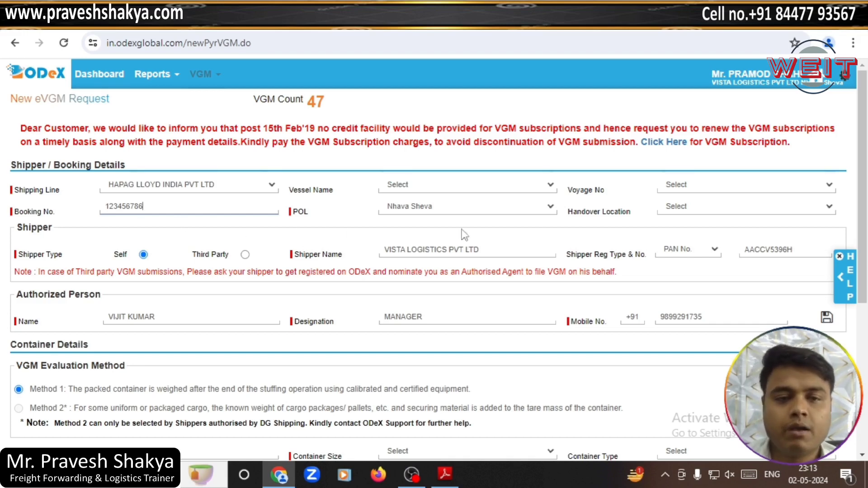
left_click(245, 255)
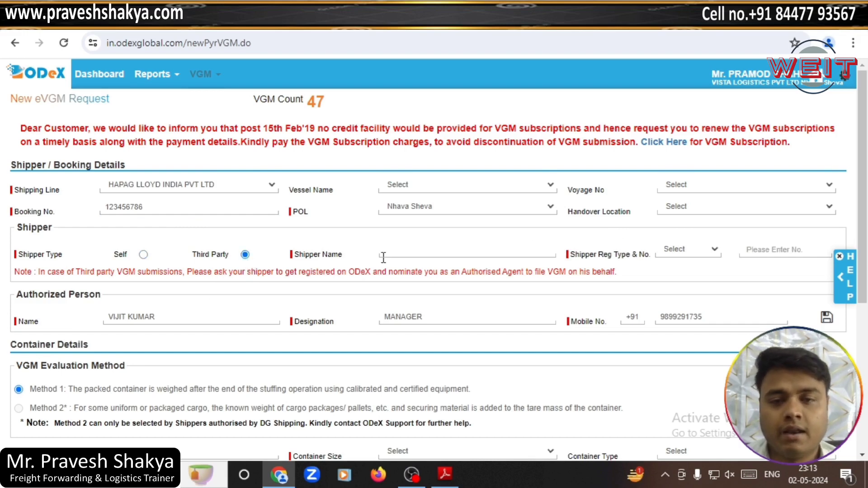
left_click(398, 251)
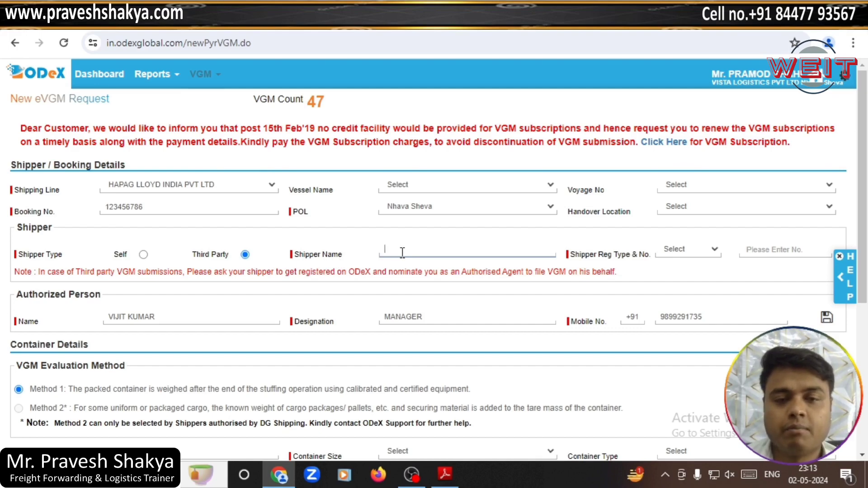
left_click(445, 474)
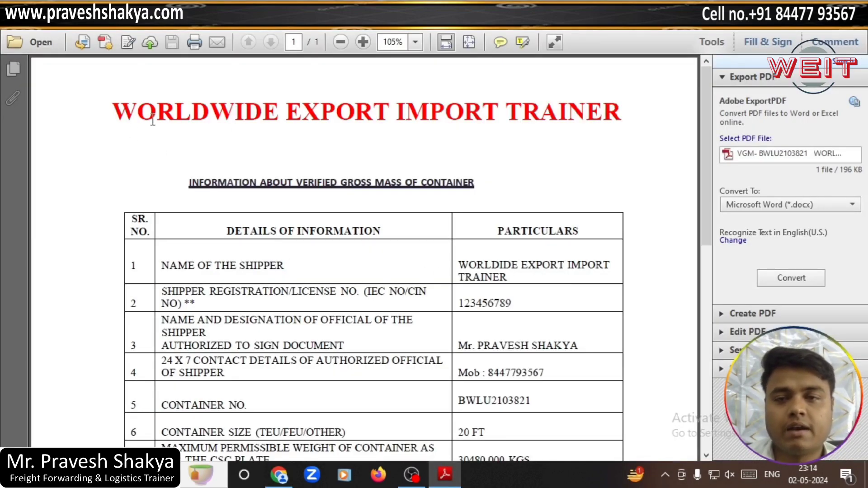
Step: Copy shipper name WORLDIDE EXPORT IMPORT TRAINER from the PDF into the Shipper Name field
left_click_drag(460, 266, 507, 278)
key("ctrl+c")
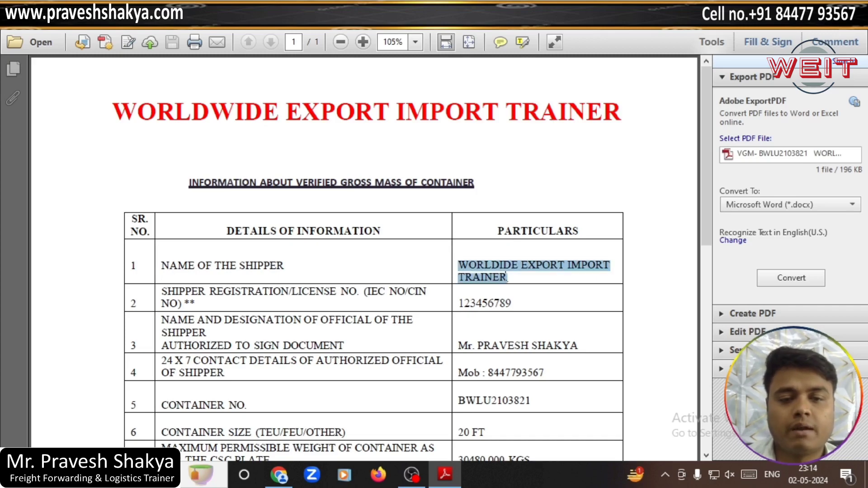
left_click(445, 474)
key("ctrl+v")
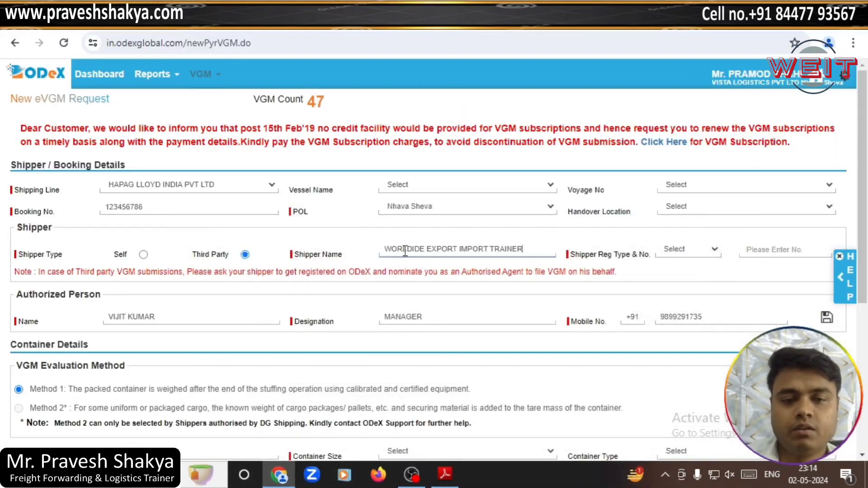
Step: Keep IEC No. as the shipper registration type and minimise Chrome to show the desktop
left_click(705, 254)
left_click(688, 272)
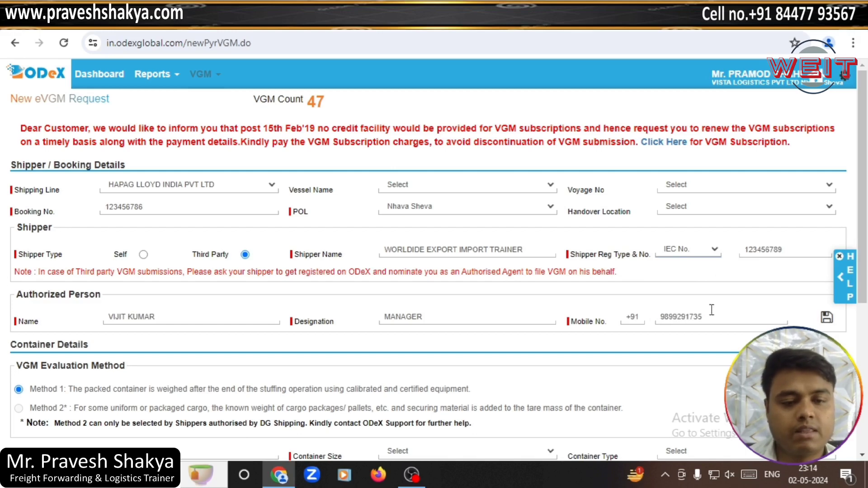
left_click(418, 481)
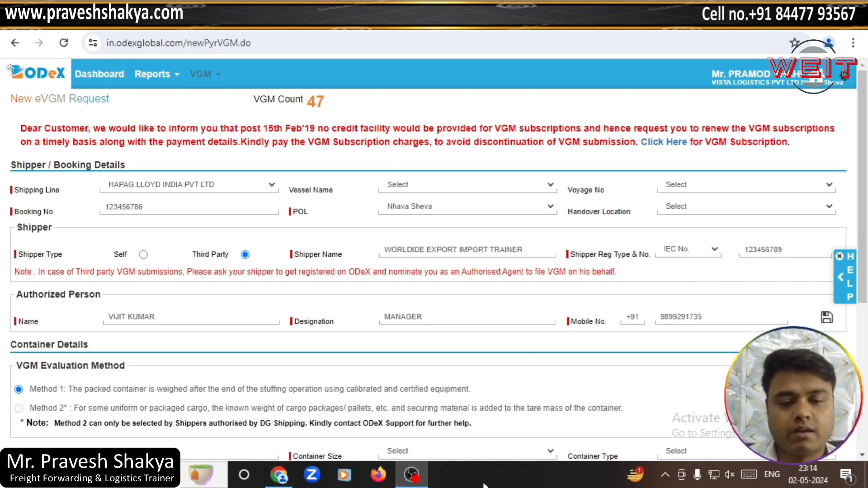
left_click(426, 474)
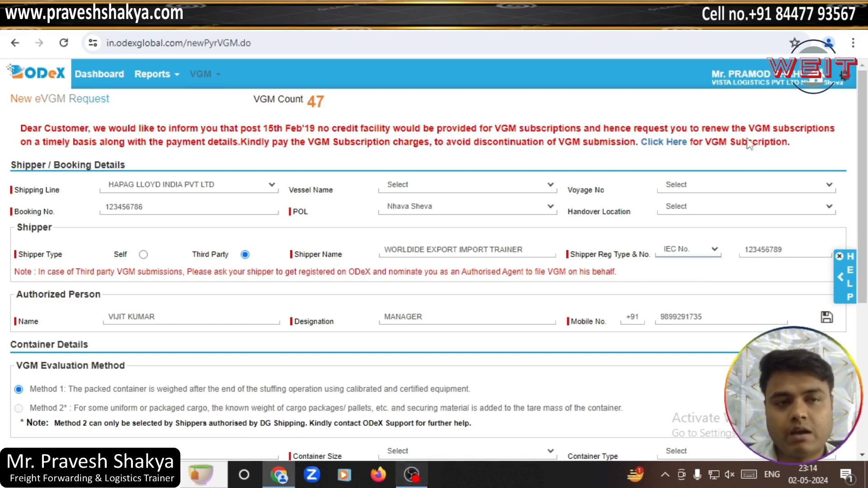
left_click(793, 20)
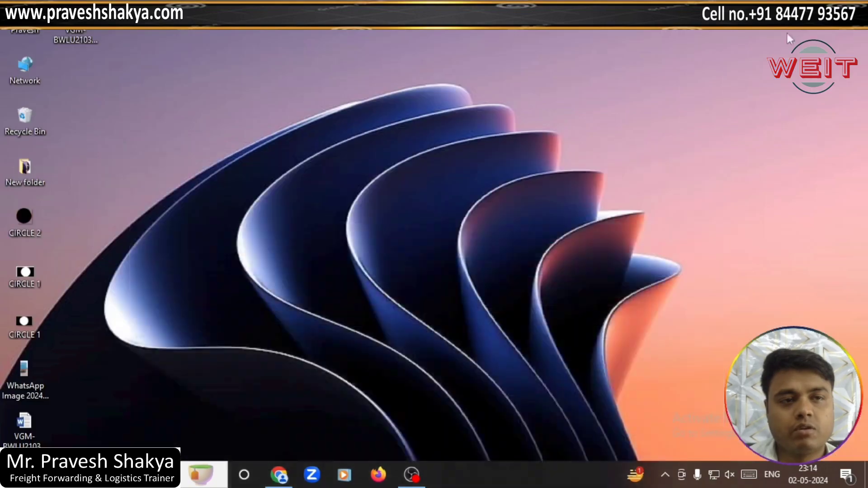
Step: Reopen the VGM PDF and select the shipper registration number 123456789
double_click(74, 28)
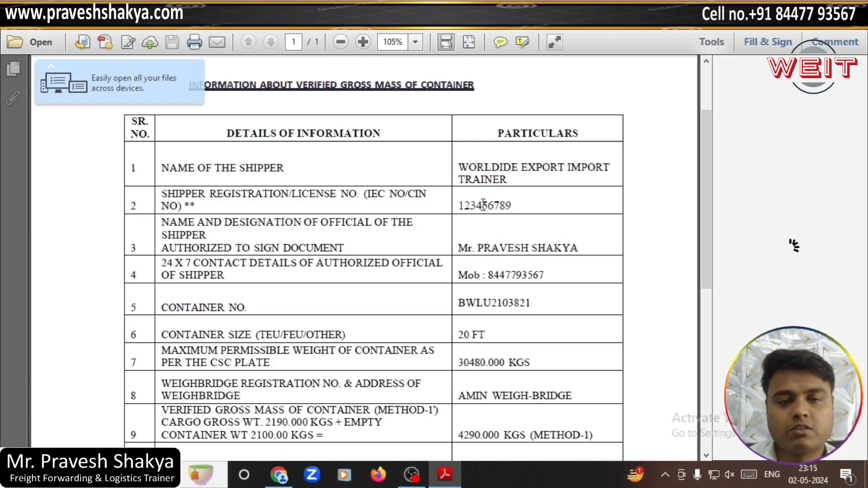
left_click_drag(515, 205, 457, 206)
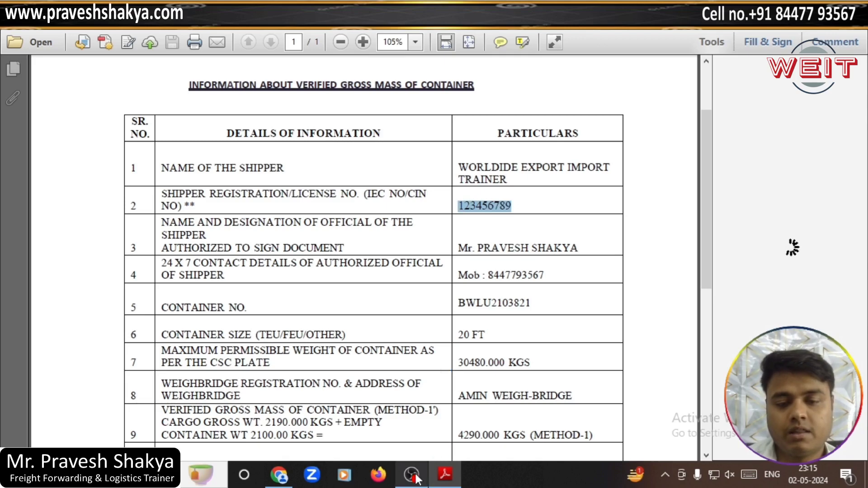
Step: Replace the registration number in the form with IEC number 123456789
left_click(279, 475)
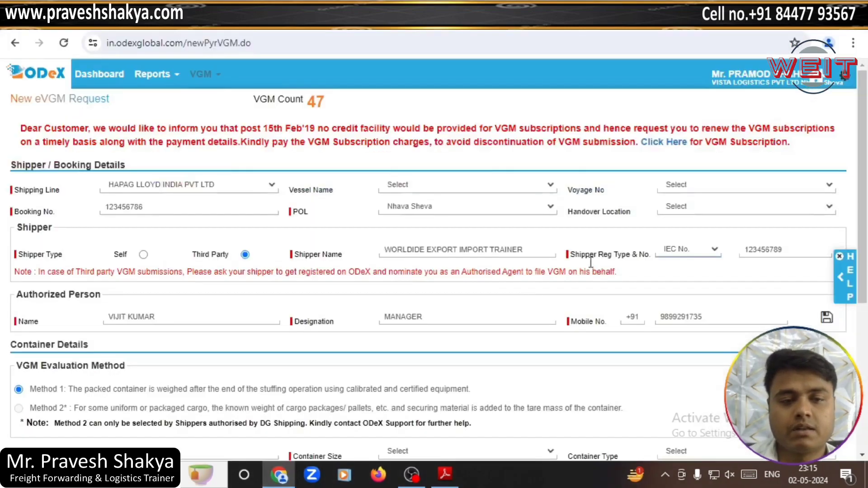
left_click(748, 249)
left_click_drag(800, 253, 737, 260)
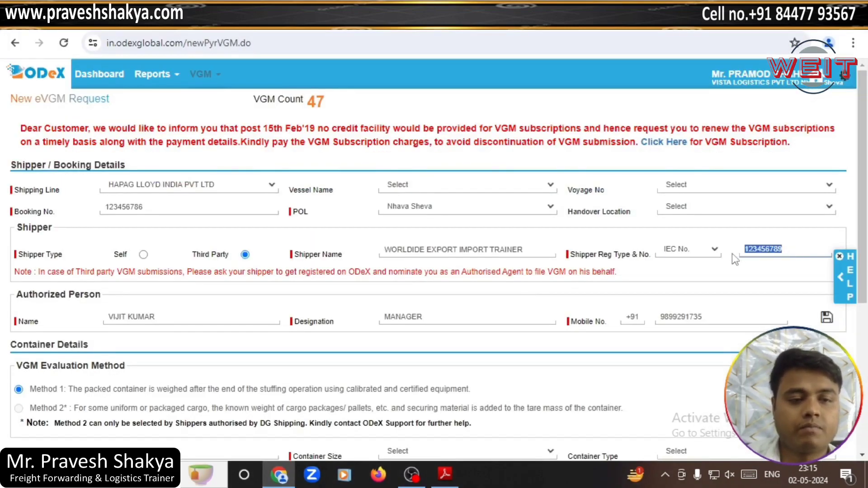
scroll(179, 354, "down", 2)
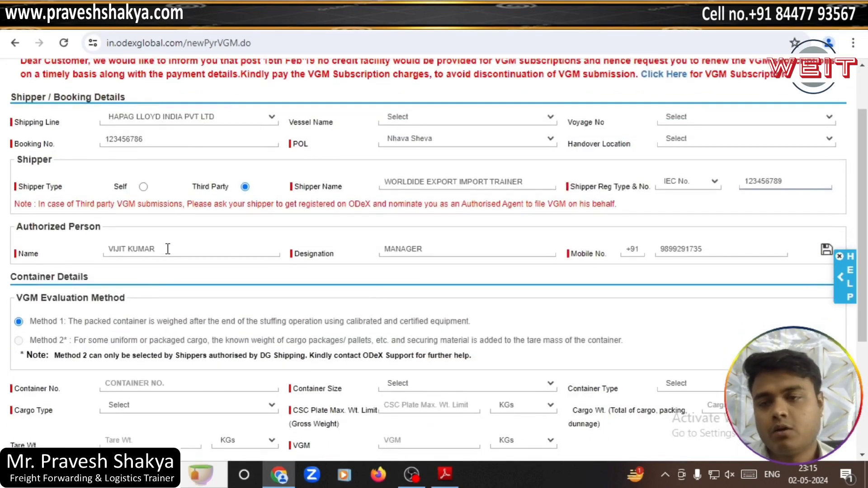
Step: Replace the authorized person's name with the signatory's full name
left_click(167, 249)
left_click_drag(168, 249, 106, 250)
left_click(444, 474)
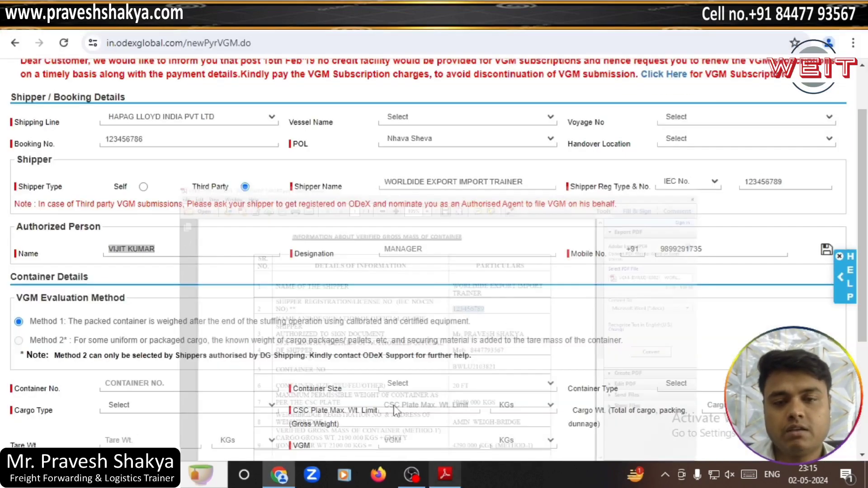
left_click(450, 476)
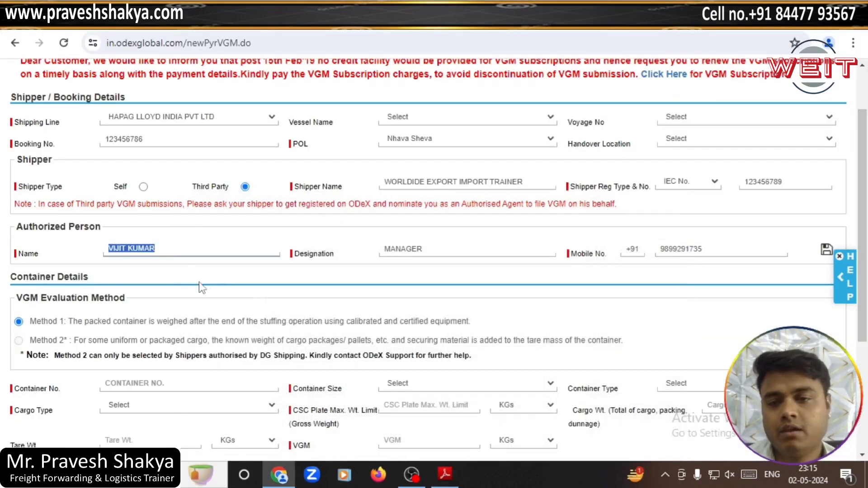
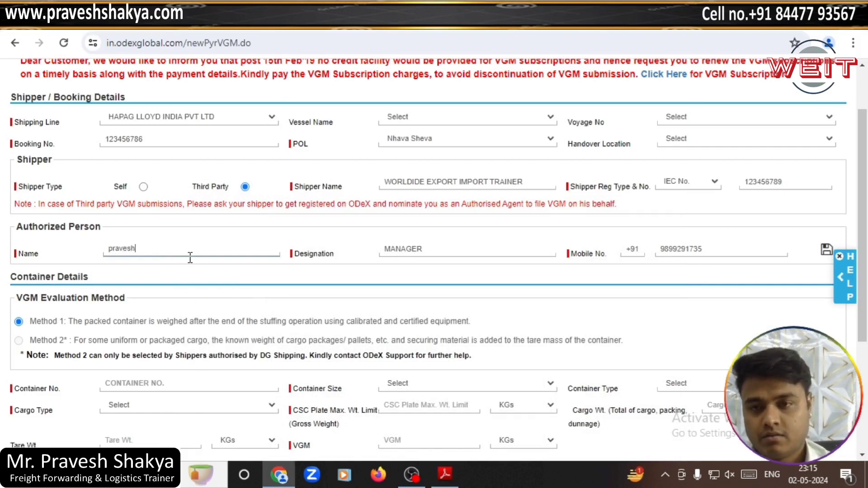
key("Tab")
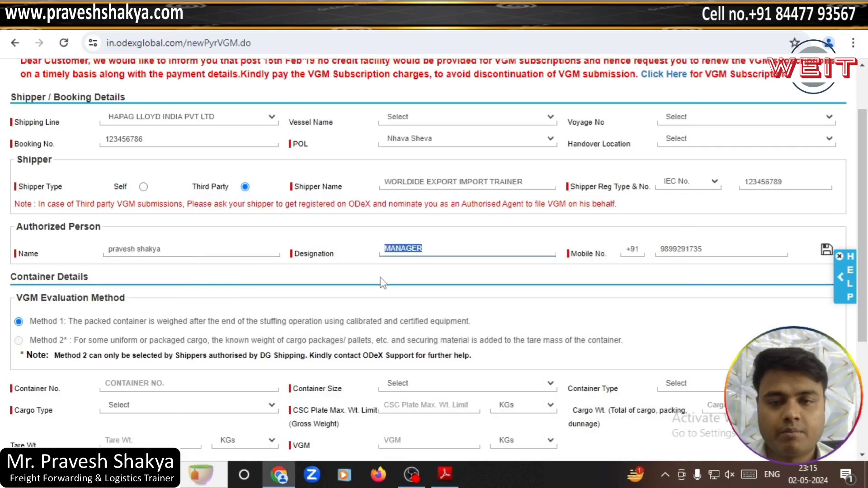
Step: Set the authorized person's designation to documents executive
left_click(444, 480)
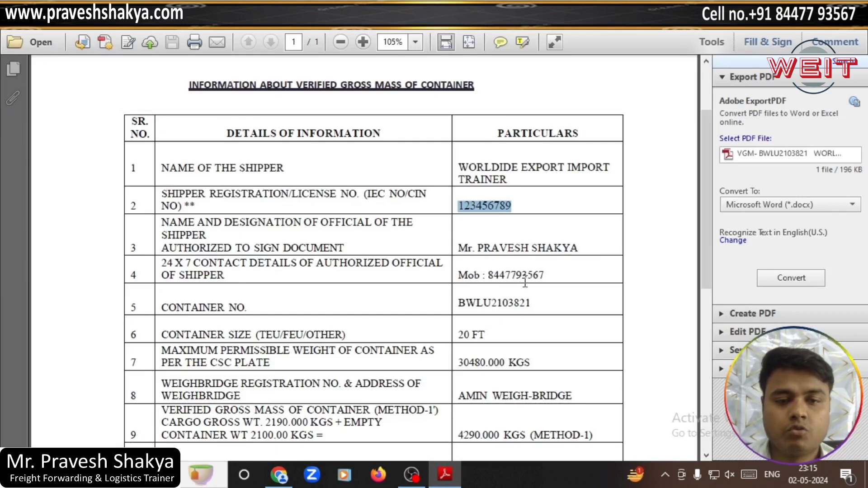
left_click(596, 256)
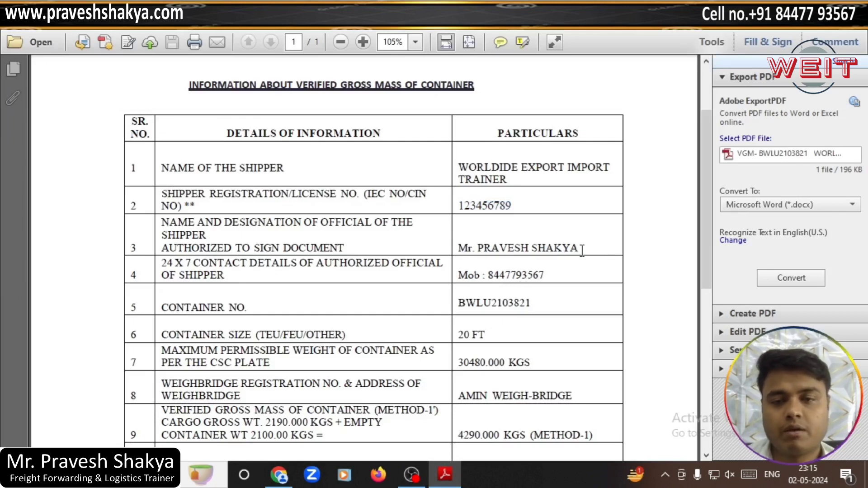
key("alt+Tab")
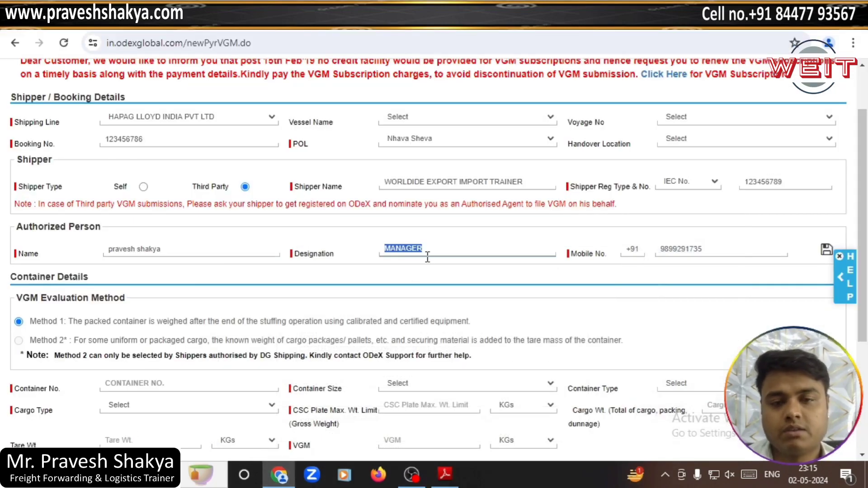
type("documents executive")
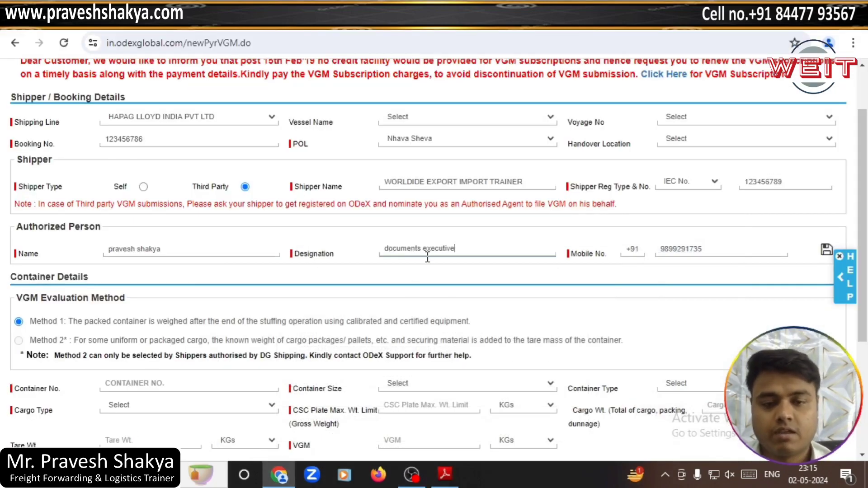
Step: Replace Mobile No. with the authorised official's mobile number from the VGM PDF
key("alt+Tab")
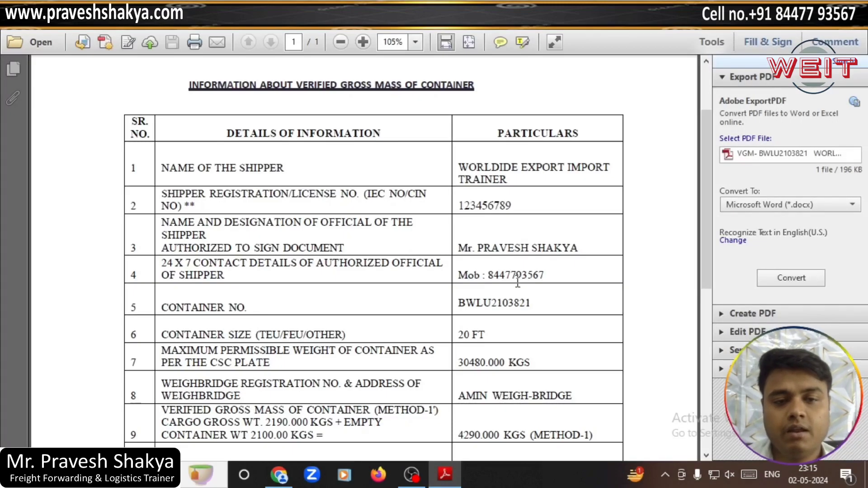
scroll(590, 258, "down", 8)
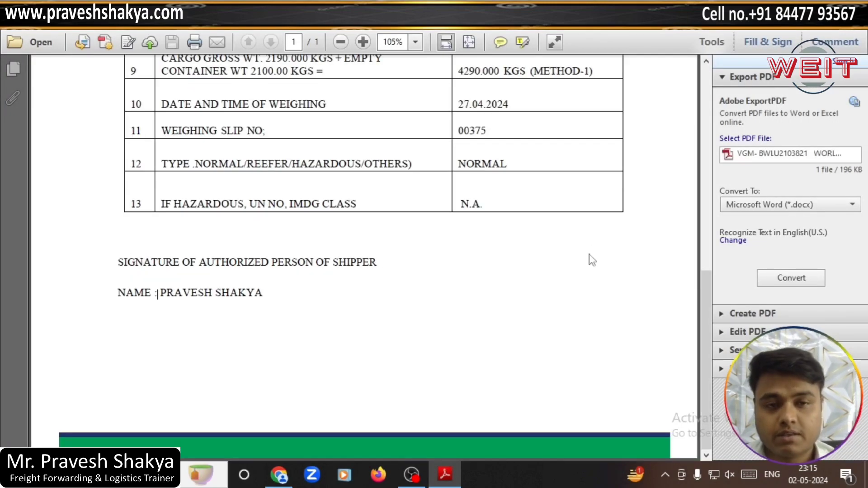
scroll(590, 258, "up", 8)
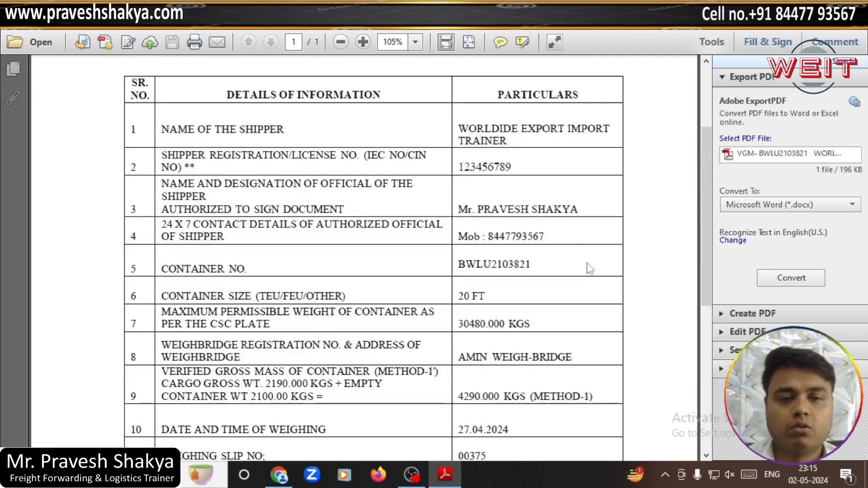
scroll(587, 213, "down", 8)
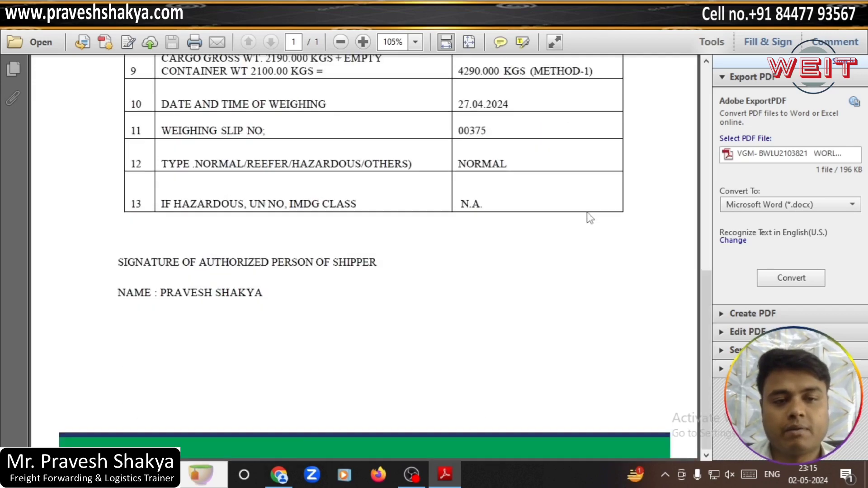
scroll(583, 219, "up", 6)
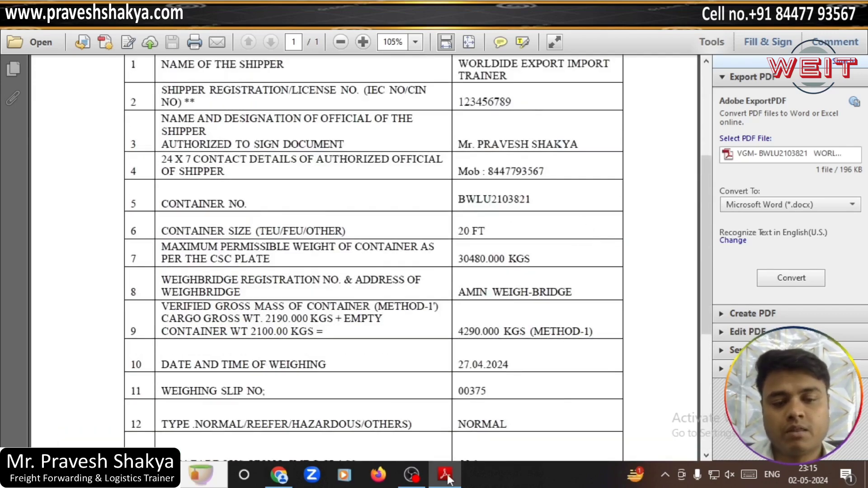
left_click(446, 473)
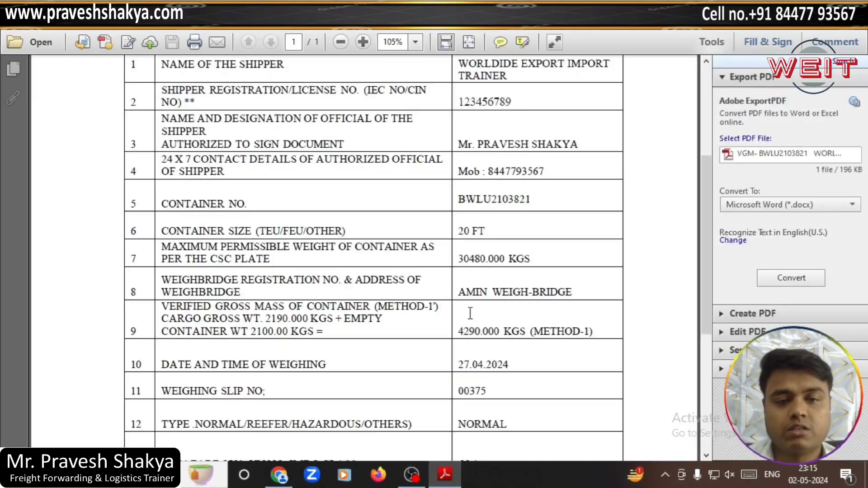
left_click_drag(545, 171, 488, 171)
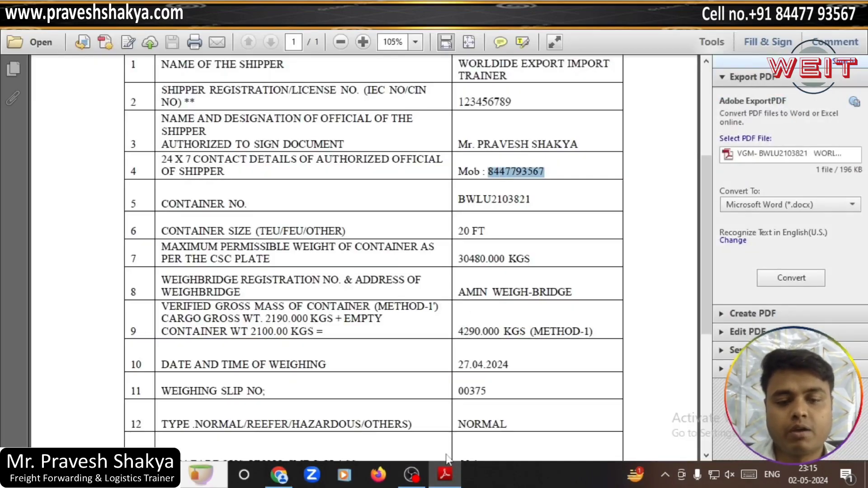
key("alt+Tab")
left_click_drag(716, 249, 642, 251)
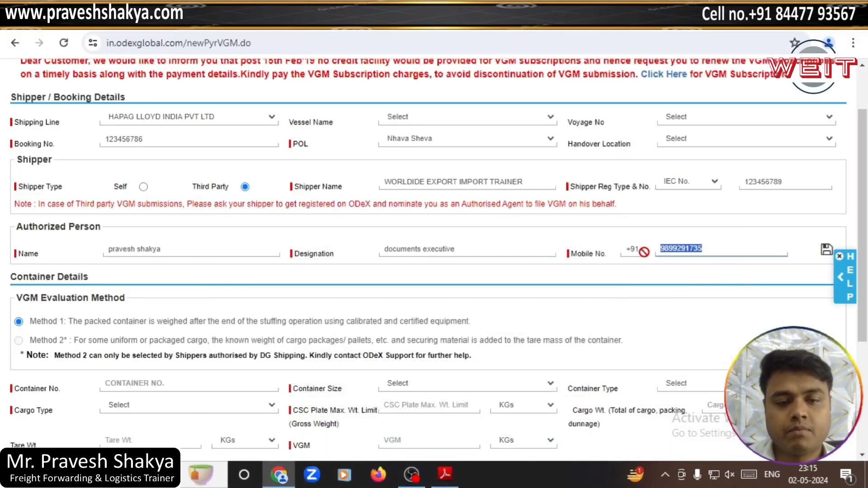
key("BackSpace")
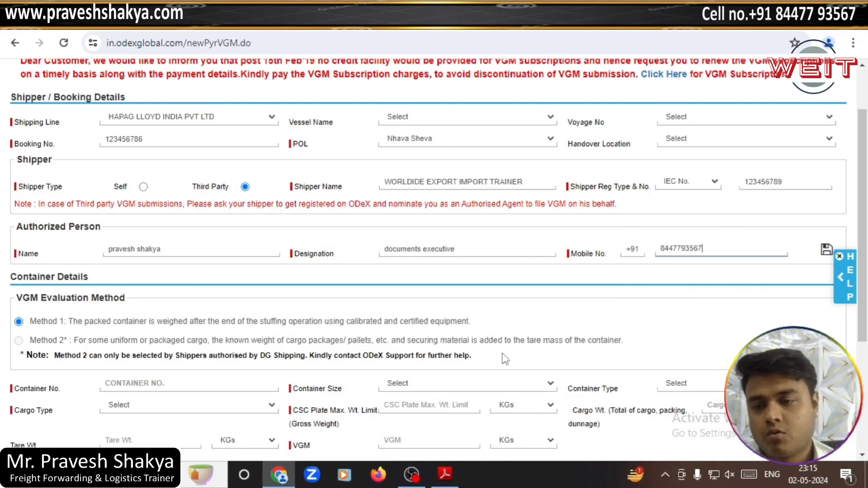
scroll(229, 404, "down", 1)
Step: Copy container number BWLU2103821 from the PDF into Container No
left_click(165, 316)
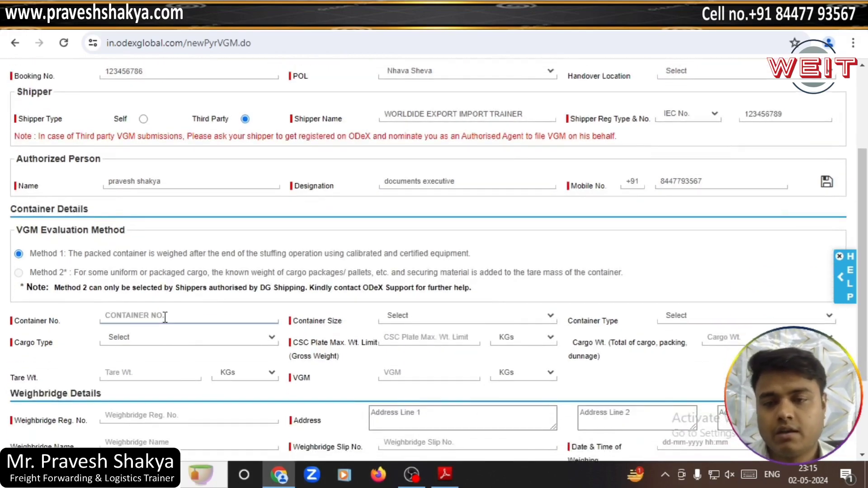
left_click(445, 473)
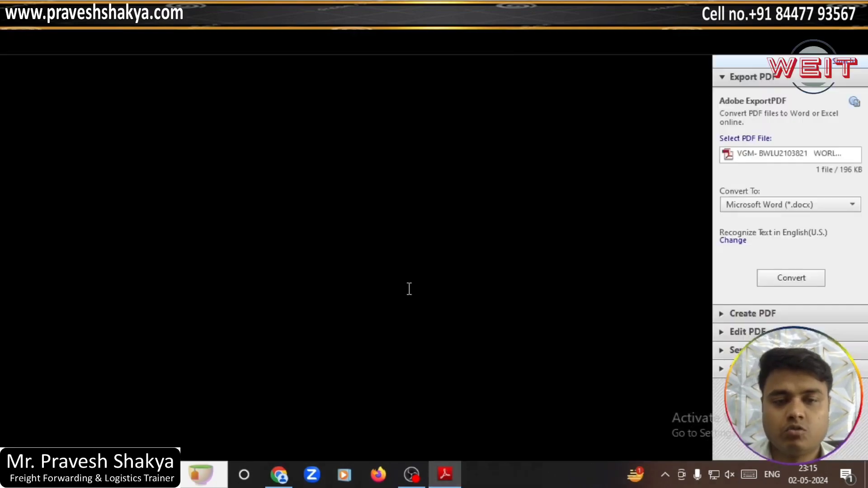
left_click_drag(531, 197, 459, 199)
key("ctrl+c")
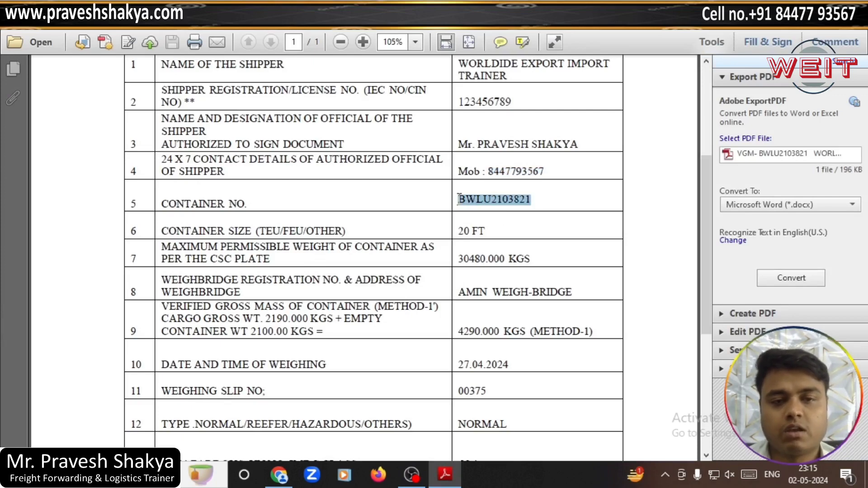
left_click(279, 475)
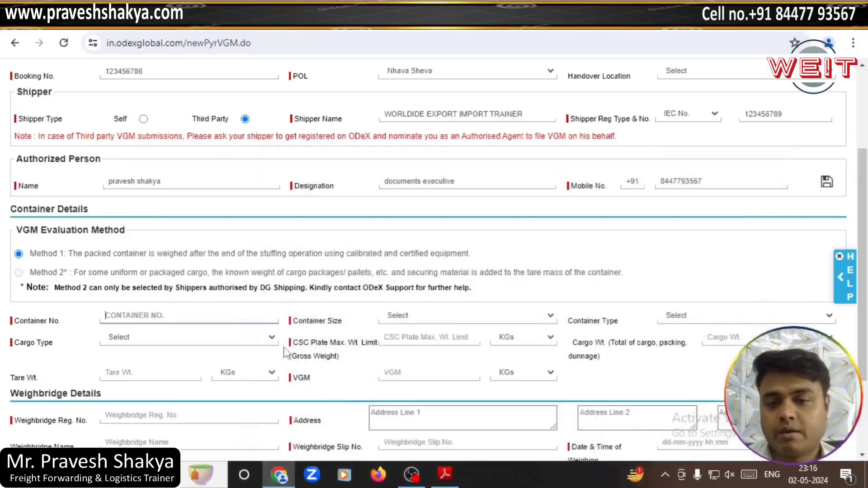
left_click(193, 322)
key("ctrl+v")
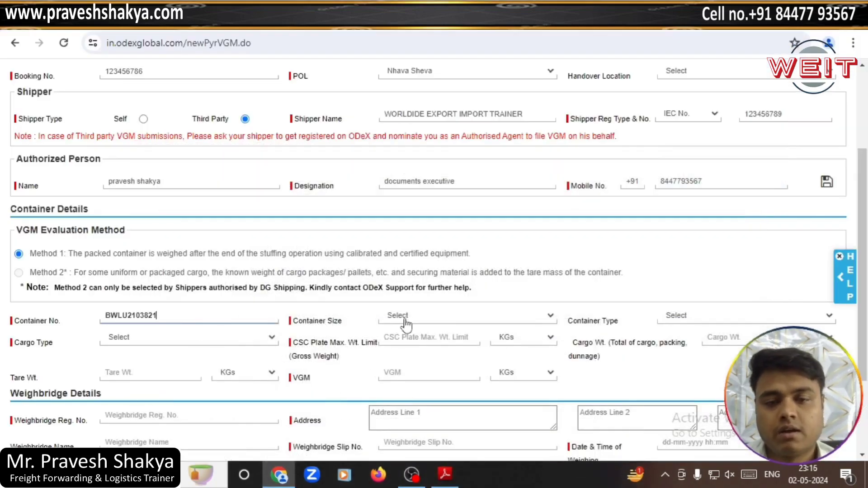
Step: Set container size to 20Ft and cargo type to GEN
left_click(402, 322)
left_click(406, 341)
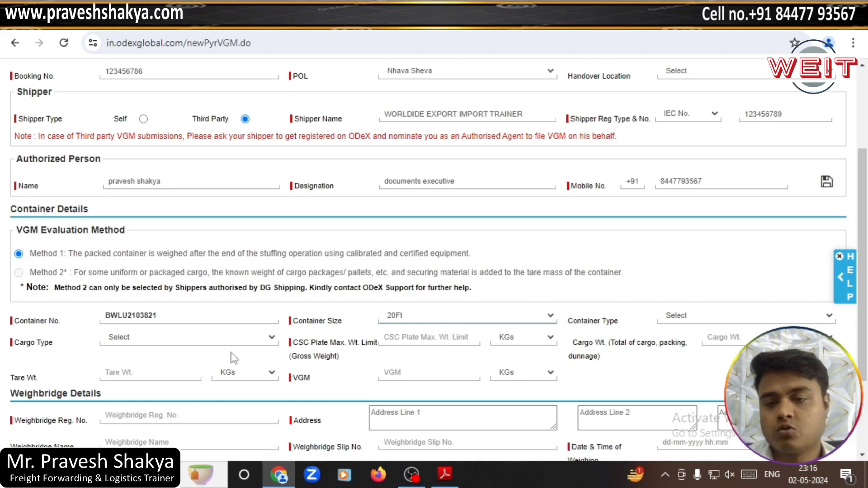
left_click(164, 344)
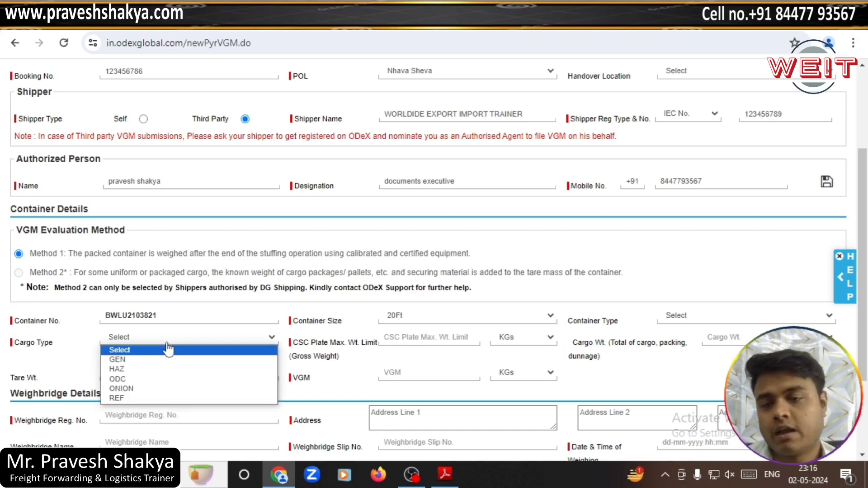
left_click(138, 361)
scroll(348, 356, "down", 2)
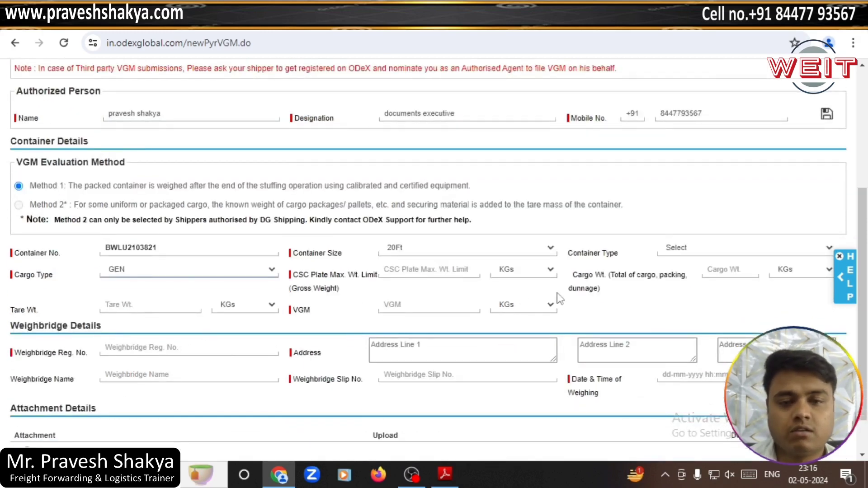
Step: Copy 30480 from the PDF into the CSC Plate Max. Wt. Limit field
left_click(428, 270)
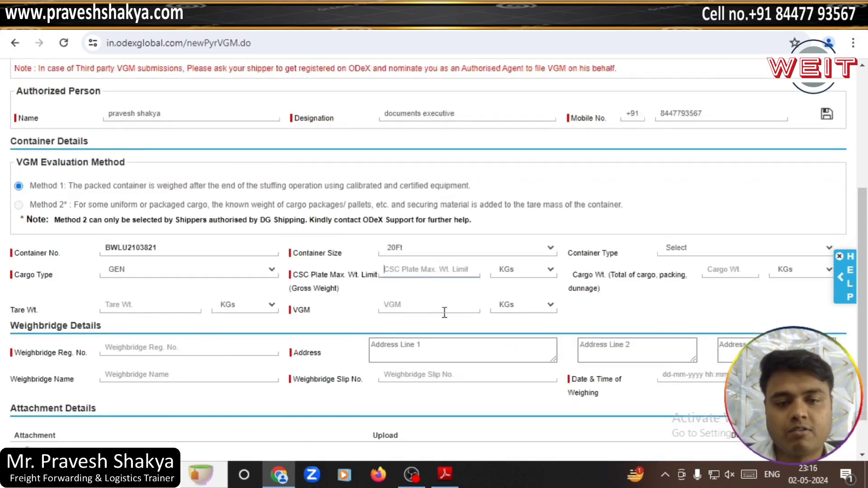
left_click(445, 474)
scroll(450, 293, "up", 1)
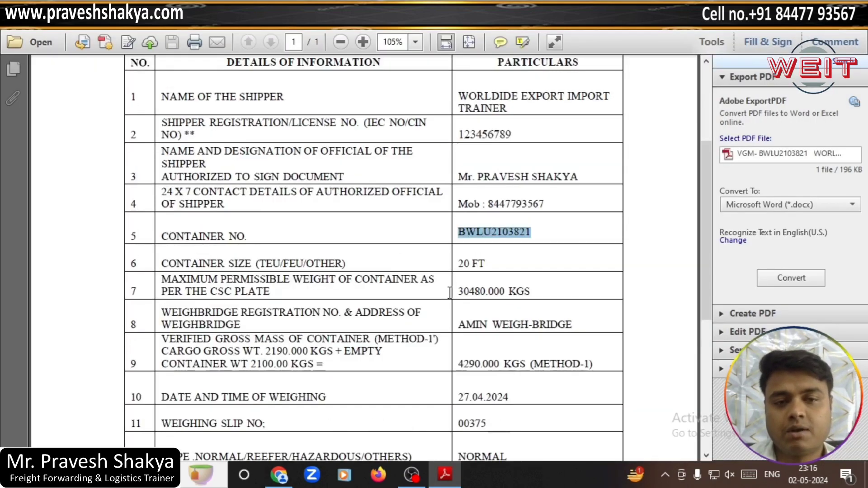
scroll(499, 356, "down", 1)
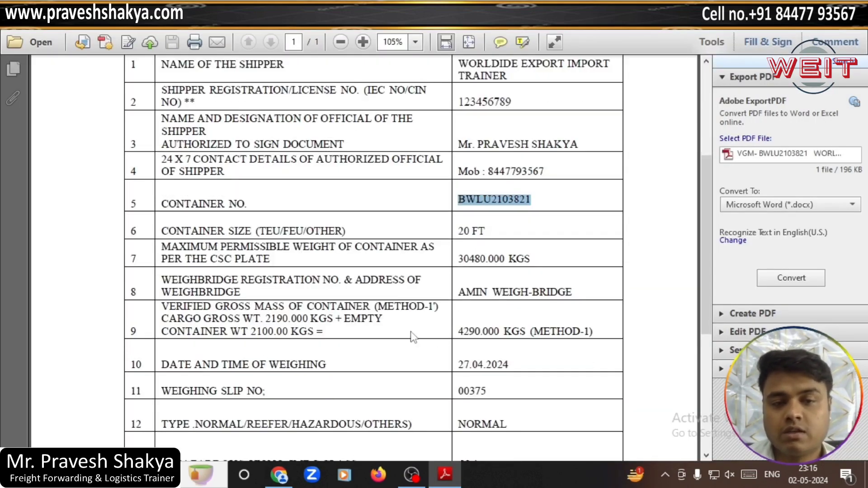
left_click_drag(459, 261, 482, 259)
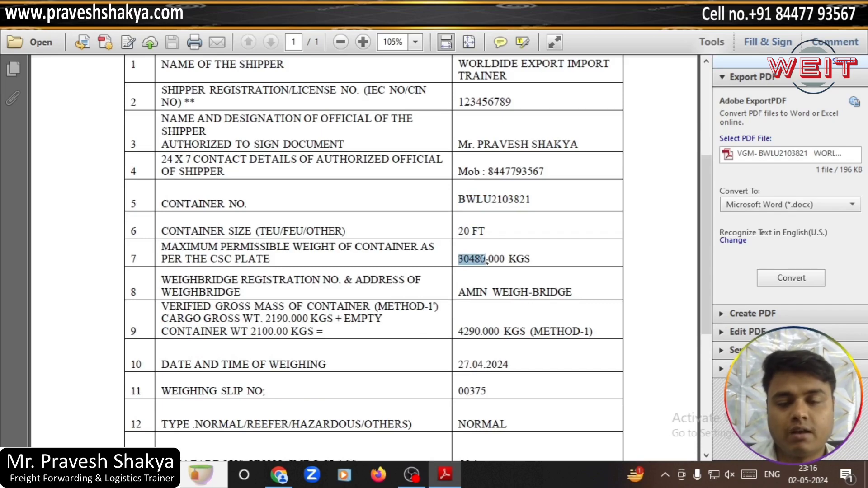
left_click(279, 475)
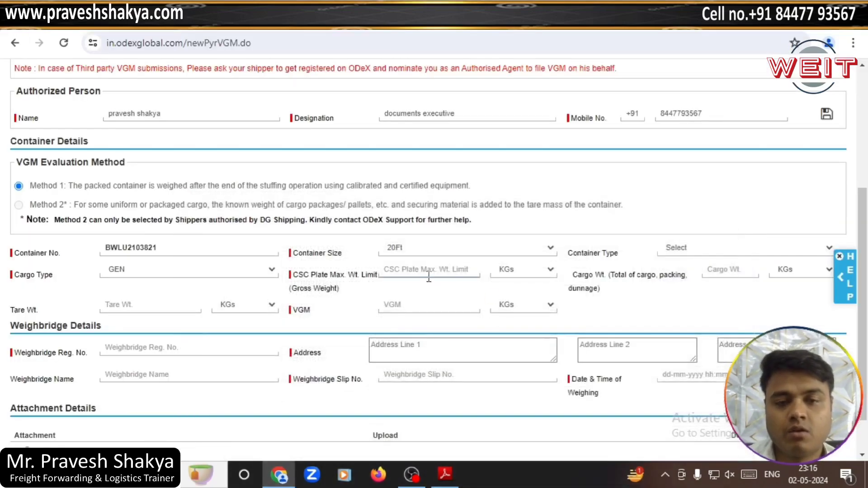
type("30480")
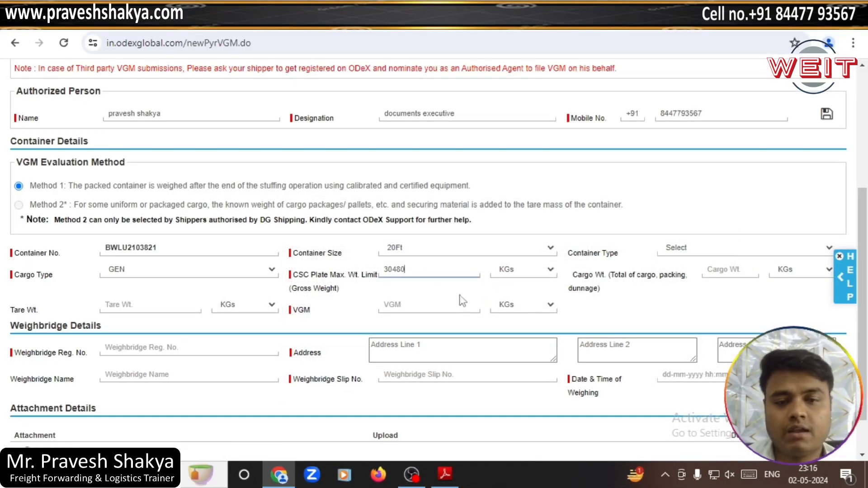
Step: Select the empty container tare weight 2100 in the PDF for the tare field
scroll(289, 312, "down", 2)
left_click(151, 255)
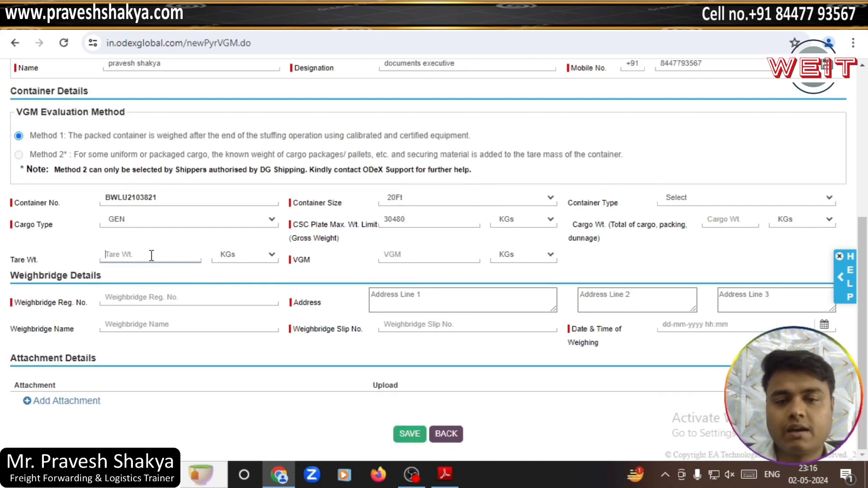
left_click(445, 474)
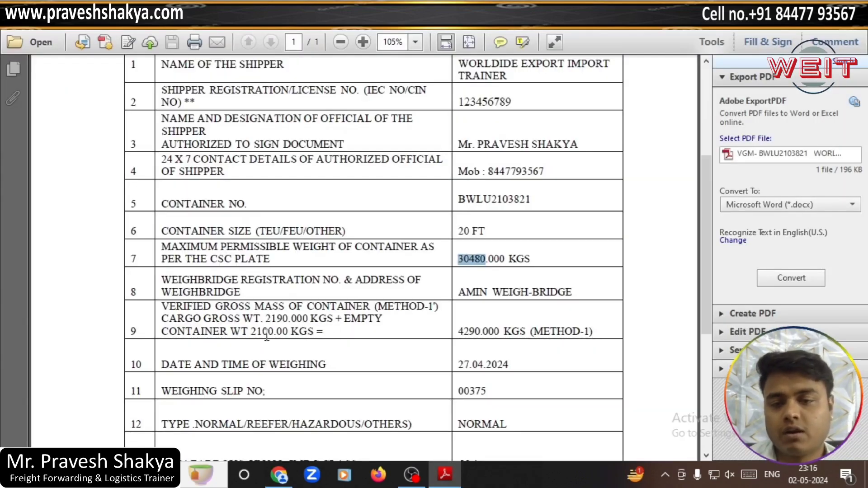
double_click(251, 337)
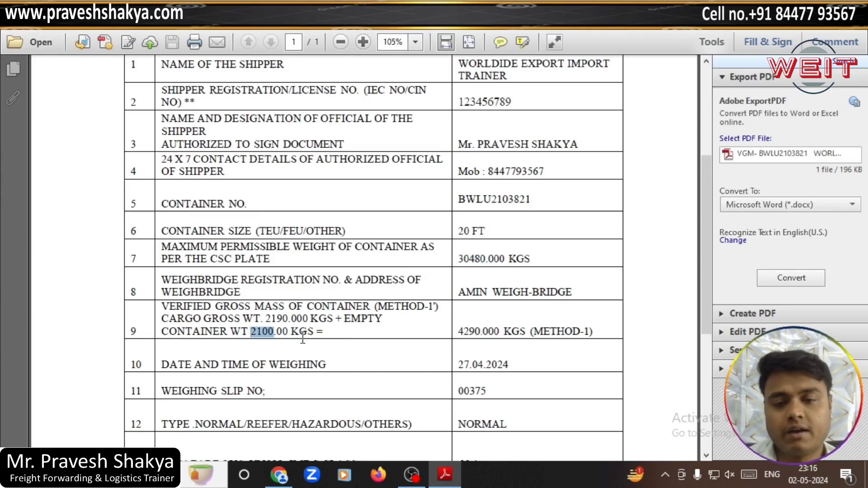
left_click(445, 474)
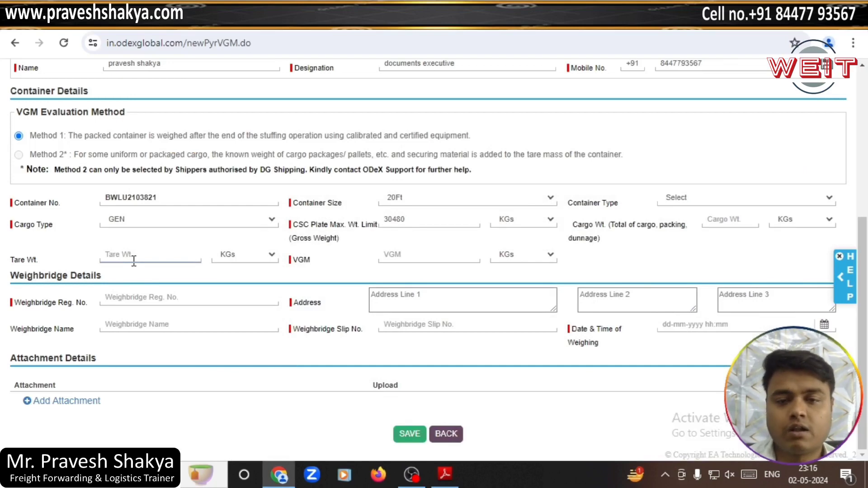
Step: Select the verified gross mass 4290 in the PDF for the VGM field
left_click(400, 254)
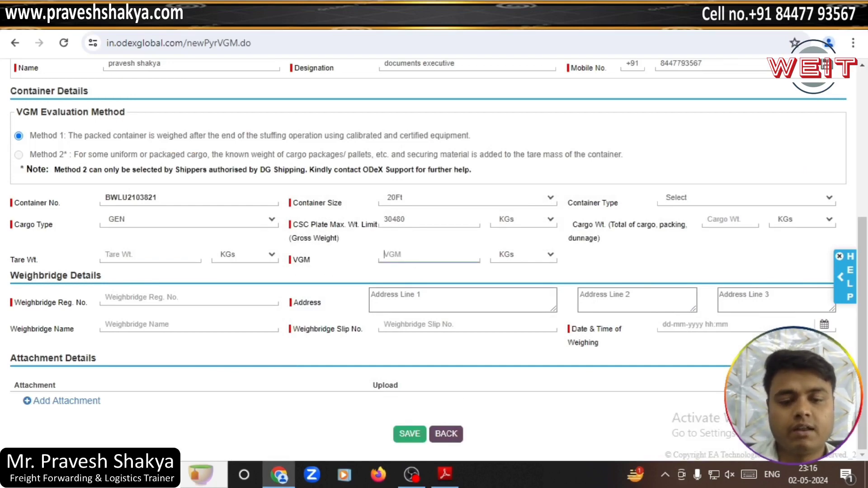
left_click(445, 475)
scroll(468, 294, "down", 2)
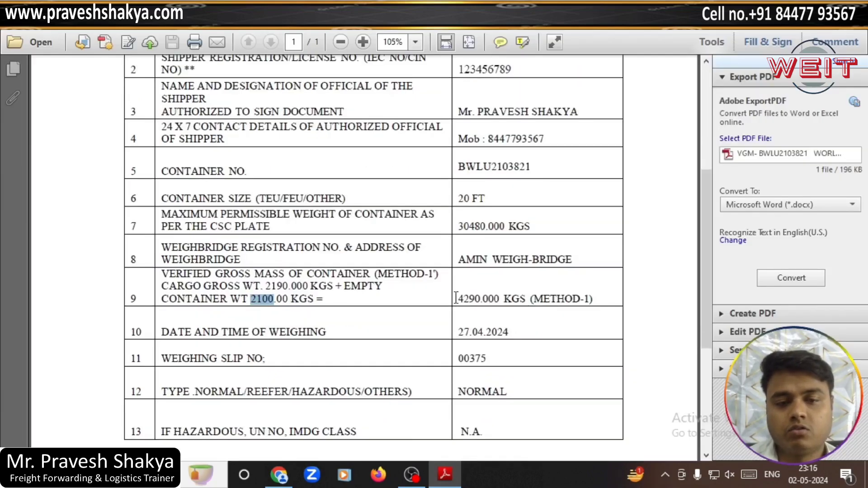
left_click_drag(469, 295, 484, 301)
key("ctrl+c")
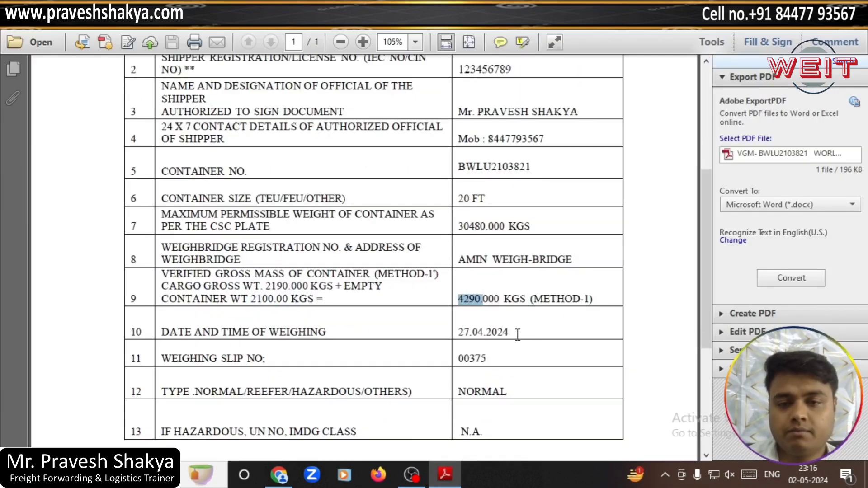
Step: Paste 4290 as the VGM and select AMIN WEIGH-BRIDGE in the PDF
left_click(445, 475)
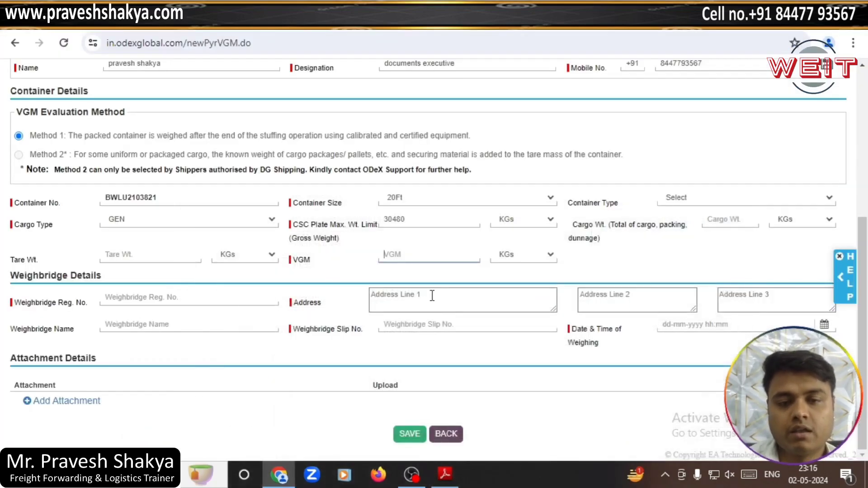
key("ctrl+v")
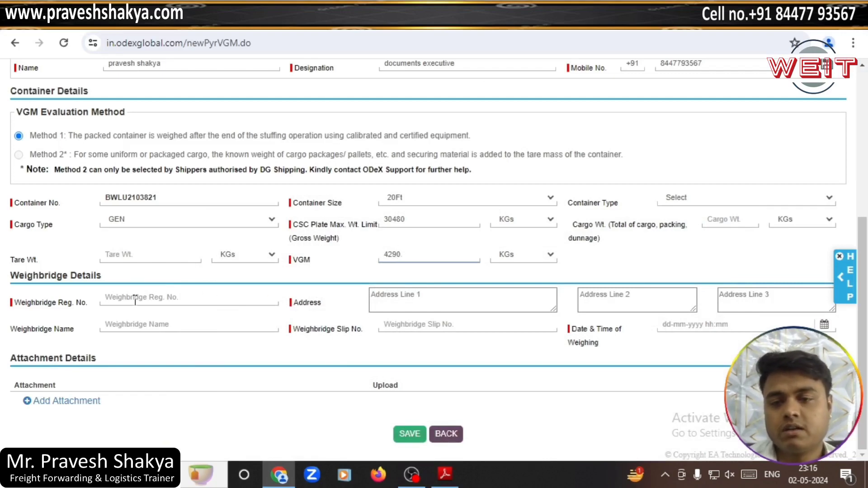
left_click(445, 475)
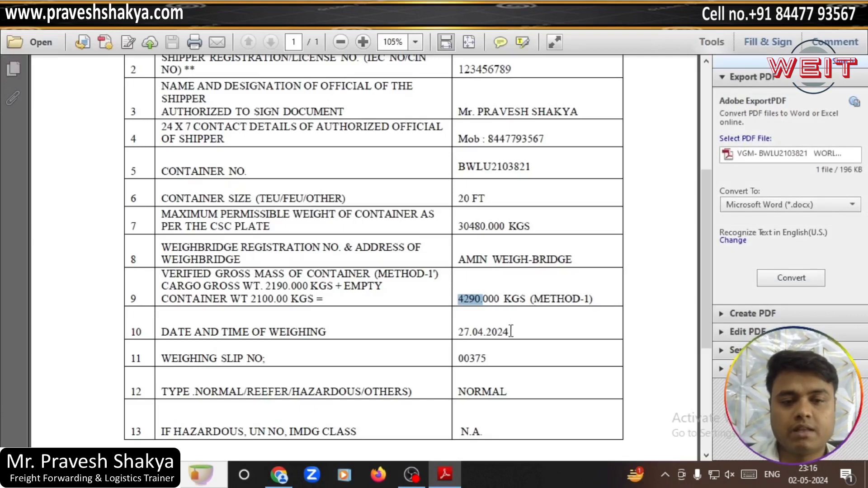
left_click_drag(459, 259, 561, 264)
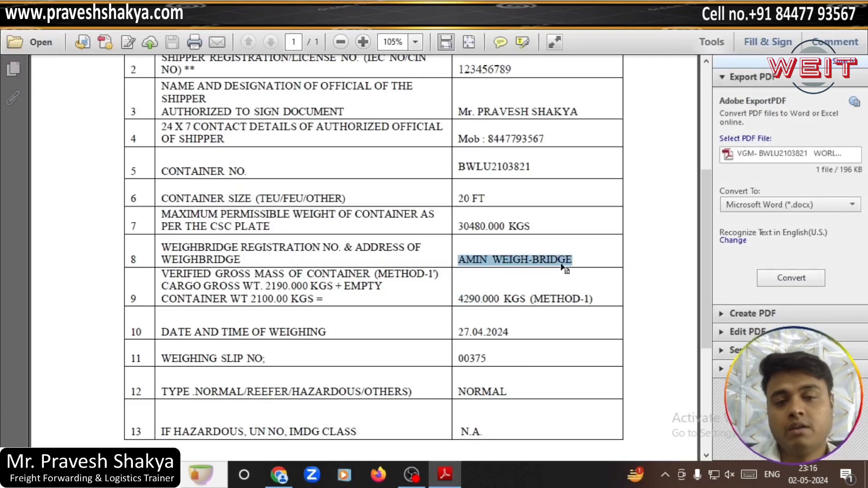
left_click(449, 477)
Step: Enter AMIN WEIGH-BRIDGE as the Weighbridge Reg. No., replacing a mistaken 4290 paste
left_click(153, 298)
key("ctrl+v")
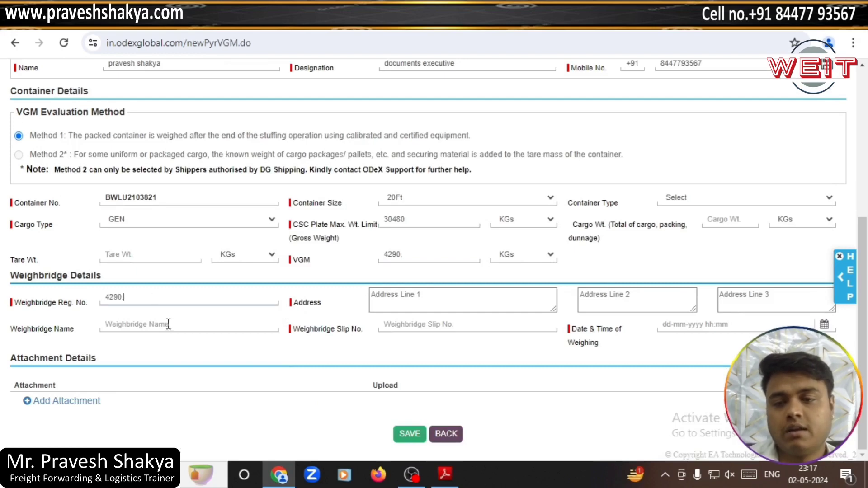
left_click_drag(129, 297, 31, 298)
key("BackSpace")
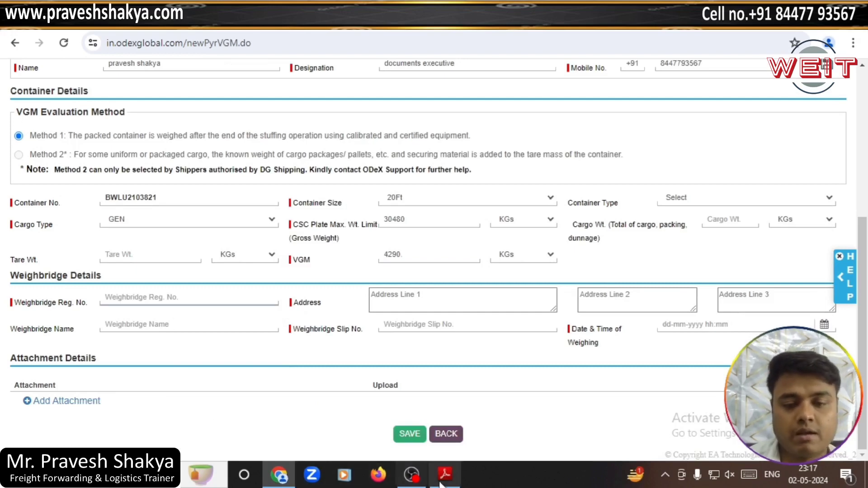
left_click(442, 482)
left_click_drag(573, 261, 458, 263)
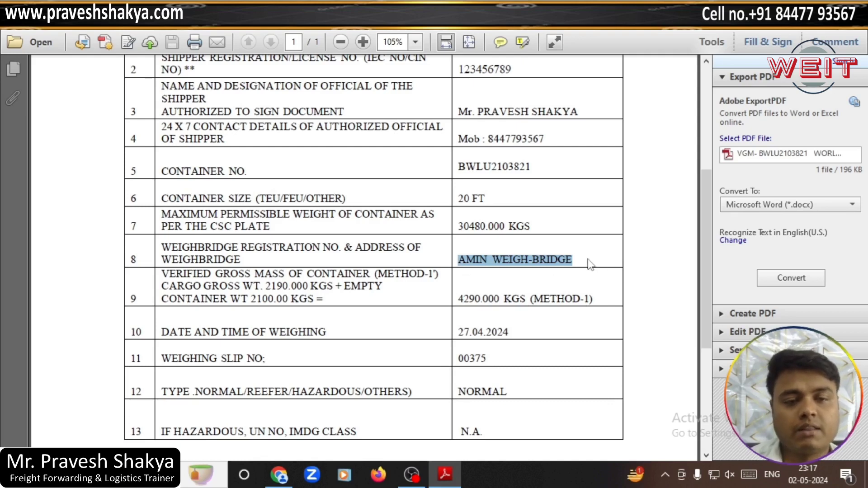
left_click_drag(578, 261, 471, 261)
key("ctrl+c")
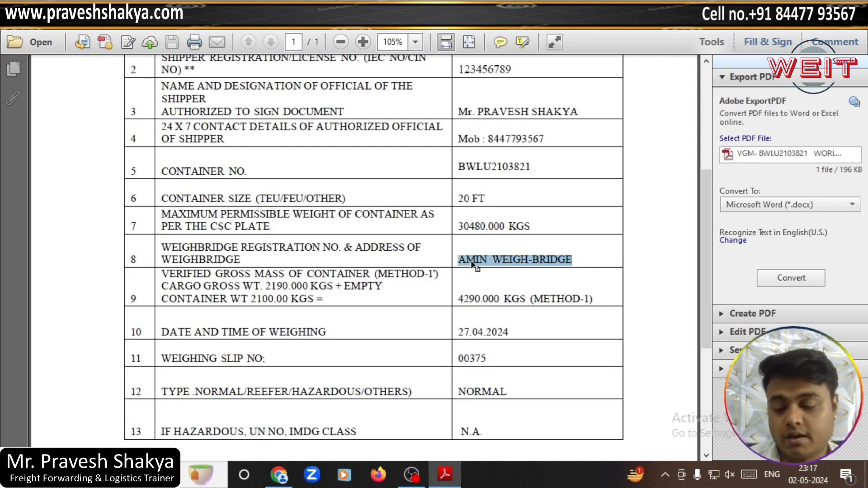
left_click(445, 475)
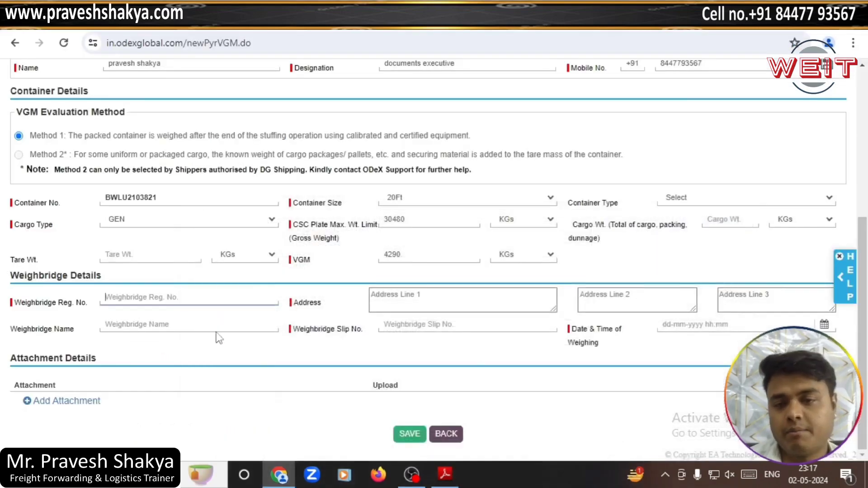
key("ctrl+v")
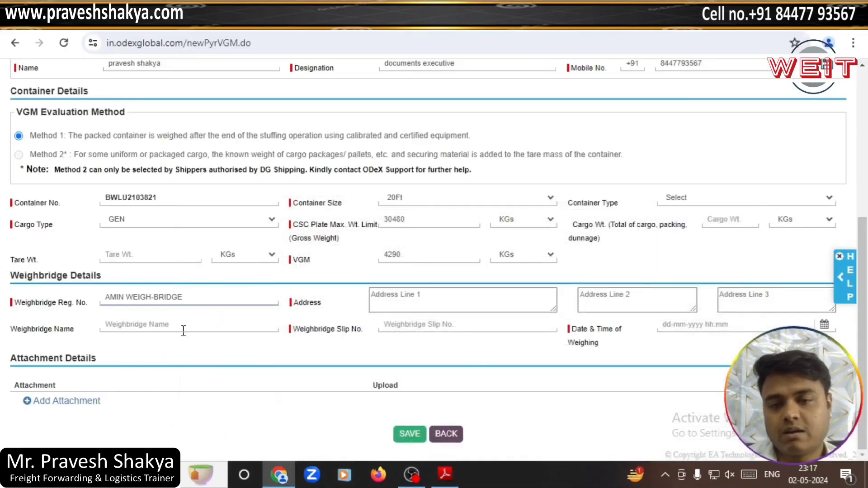
left_click(441, 306)
left_click(445, 475)
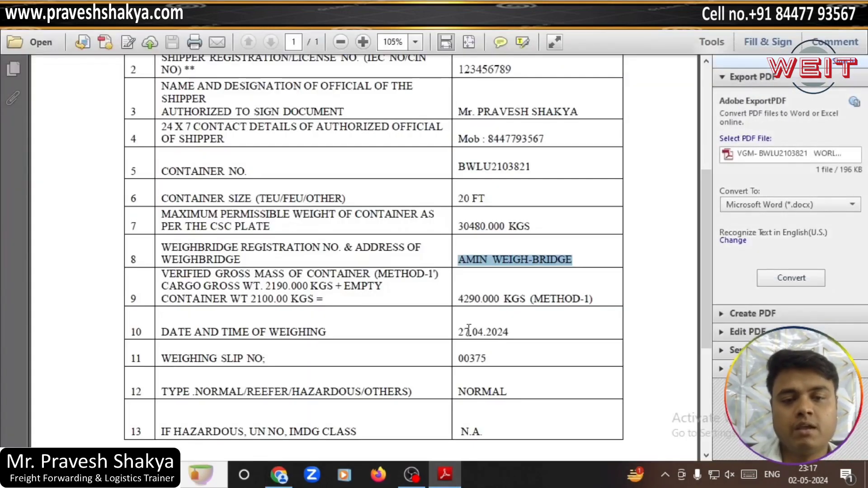
Step: Type placeholder text asdfafafaf into Address Line 1 and select slip number 00375 in the PDF
left_click(445, 475)
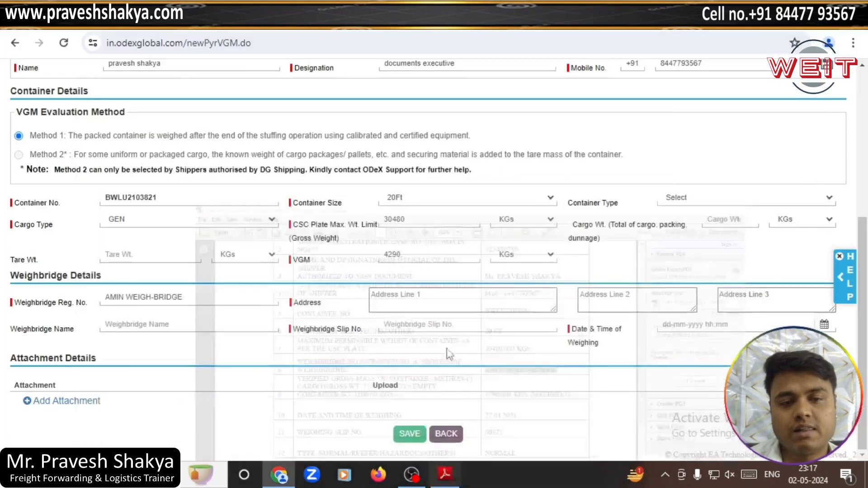
type("a")
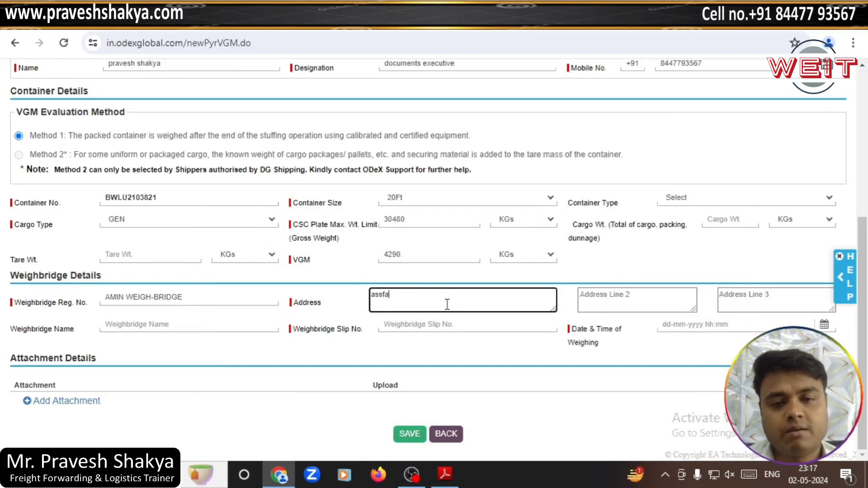
type("sdfafafaf")
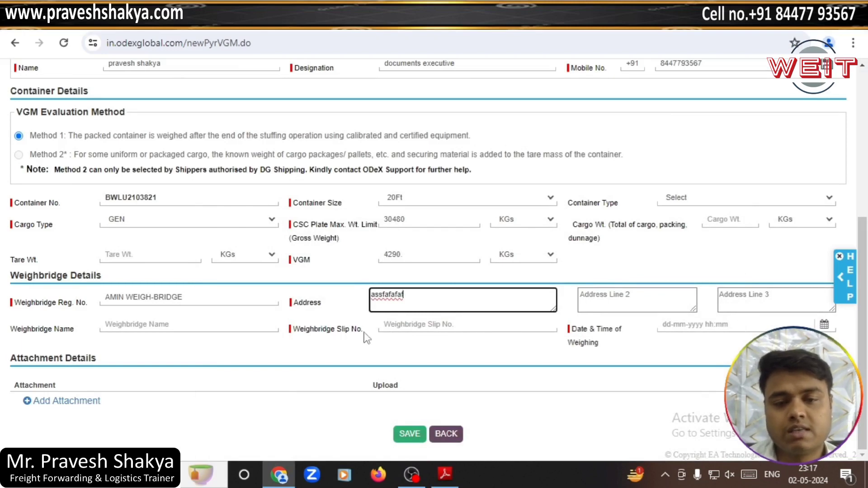
left_click(456, 473)
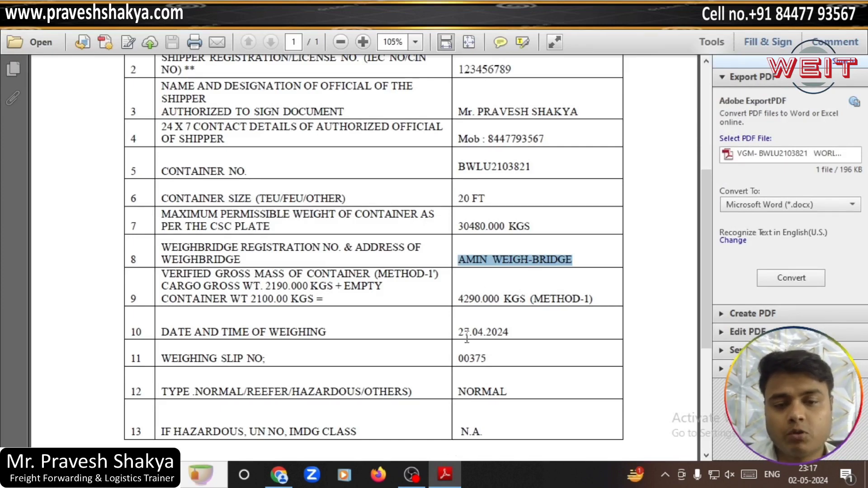
left_click(378, 362)
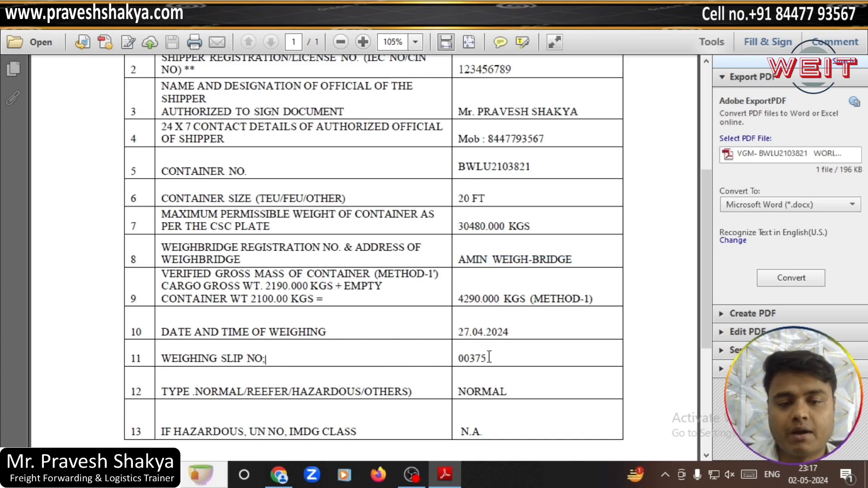
left_click_drag(490, 357, 455, 357)
left_click(452, 485)
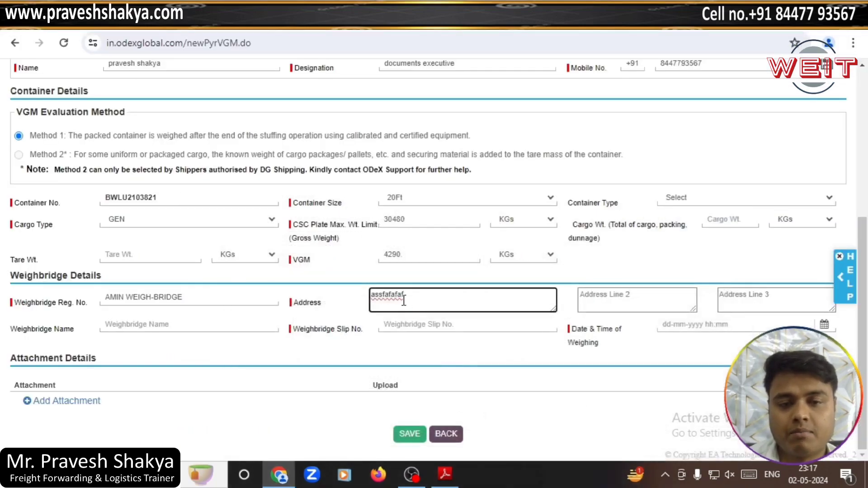
left_click(421, 324)
left_click_drag(196, 299, 104, 297)
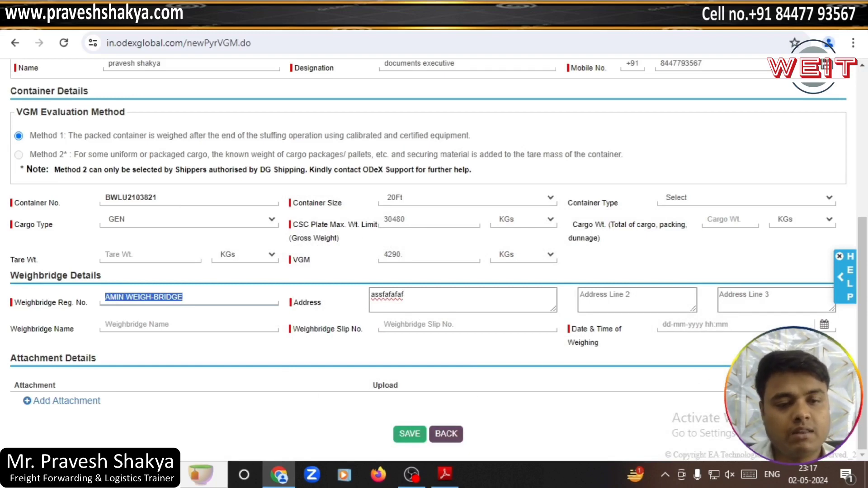
left_click(697, 324)
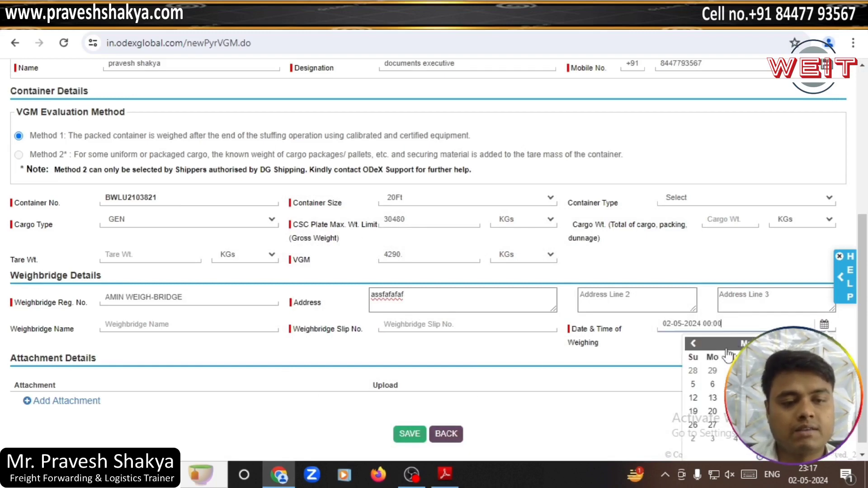
scroll(633, 357, "down", 1)
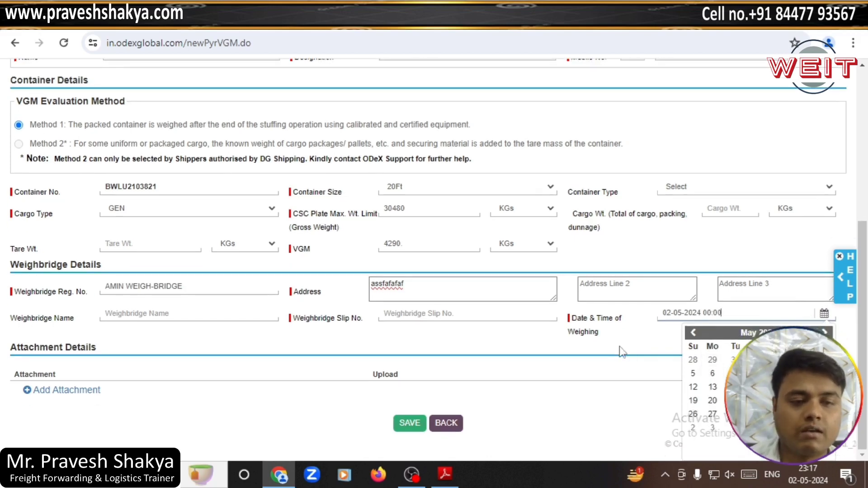
left_click(651, 342)
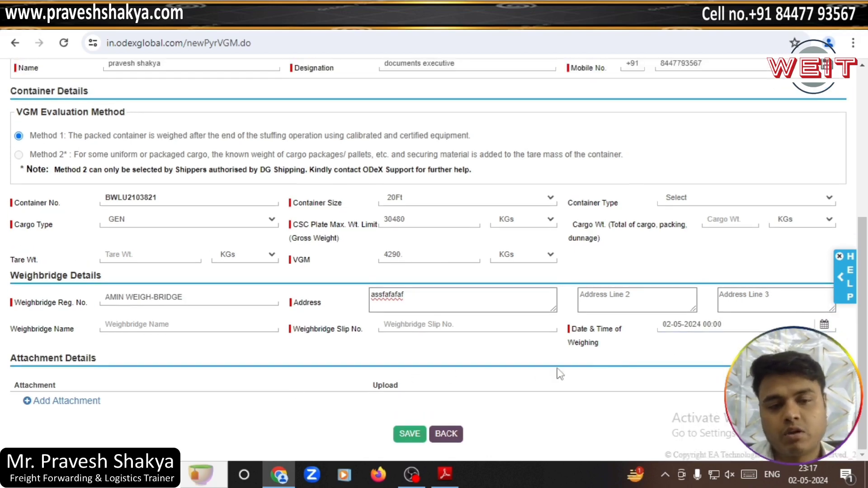
Step: Add an attachment row of type Authorization Letter by Shipper
left_click(86, 407)
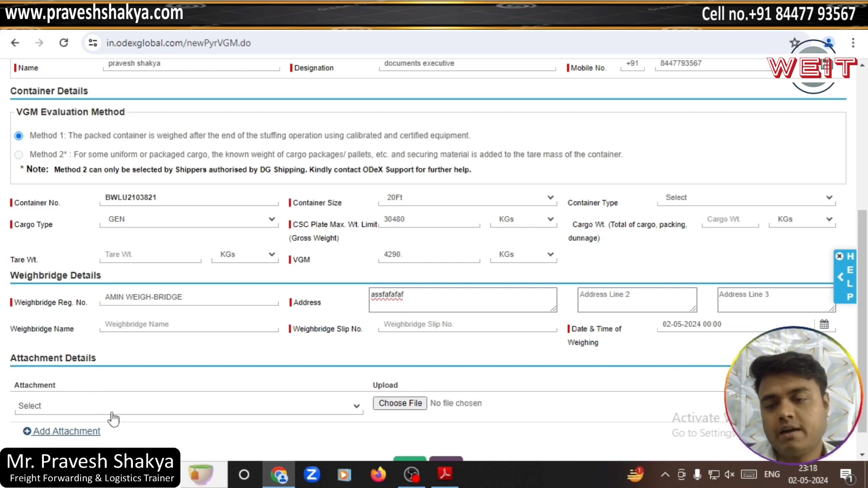
scroll(149, 386, "down", 1)
left_click(149, 375)
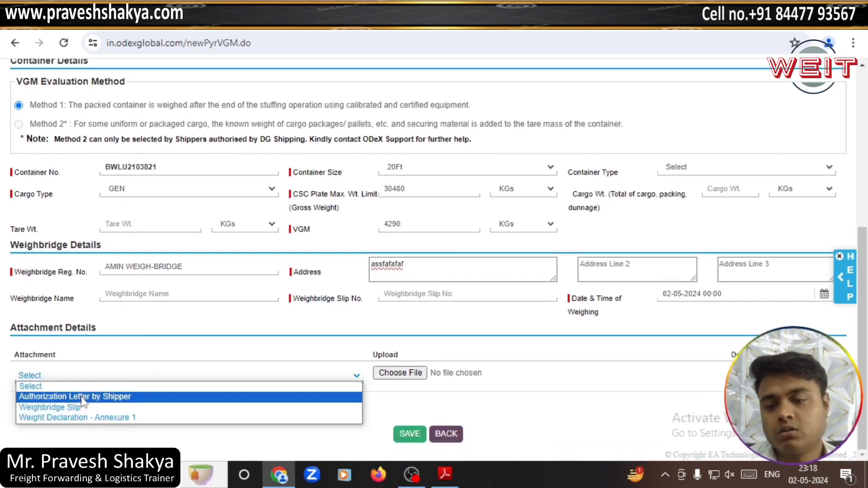
left_click(115, 398)
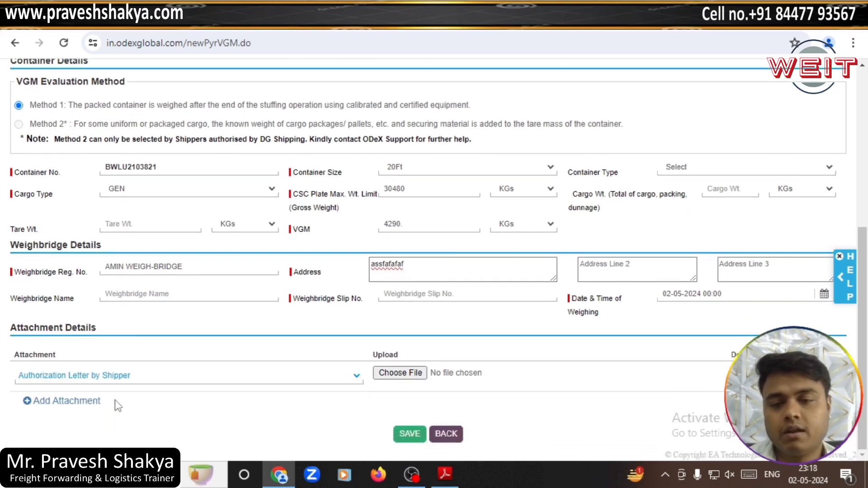
Step: Attach the VGM PDF from the Desktop to that row
left_click(411, 375)
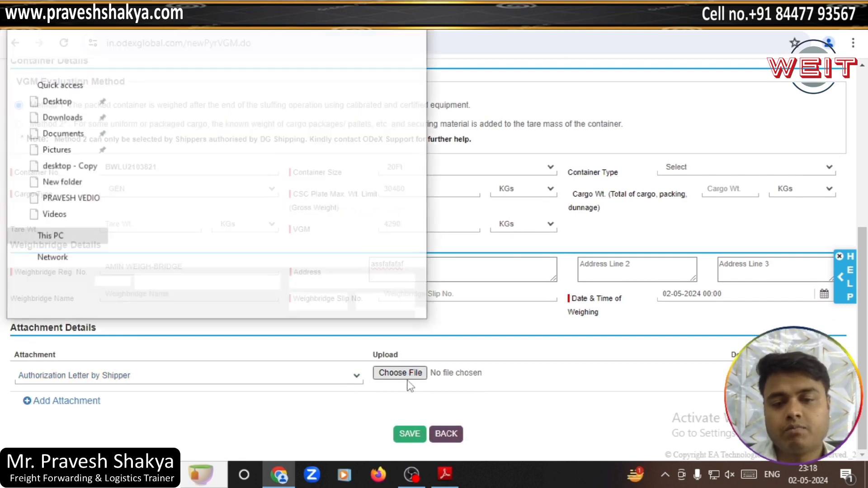
left_click_drag(101, 185, 108, 116)
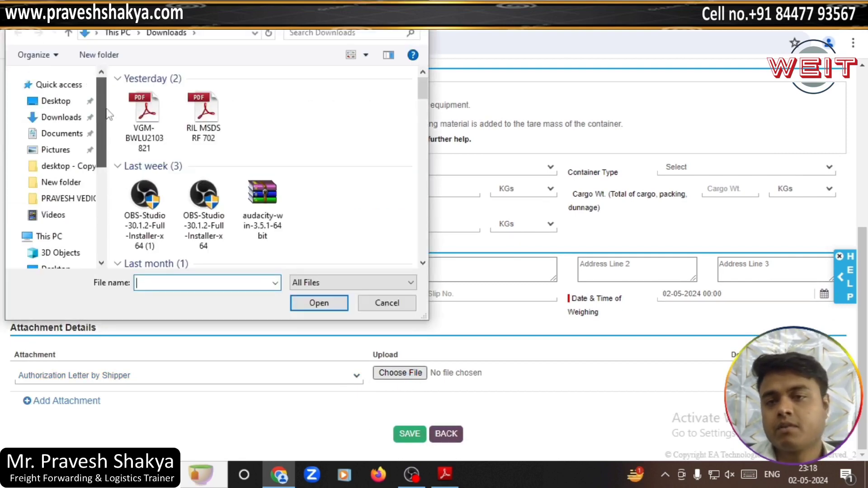
left_click(68, 102)
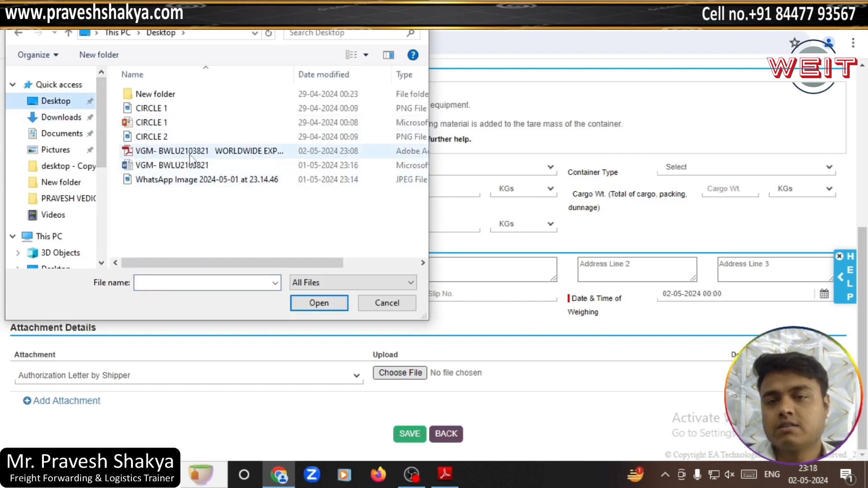
left_click(197, 152)
left_click(318, 303)
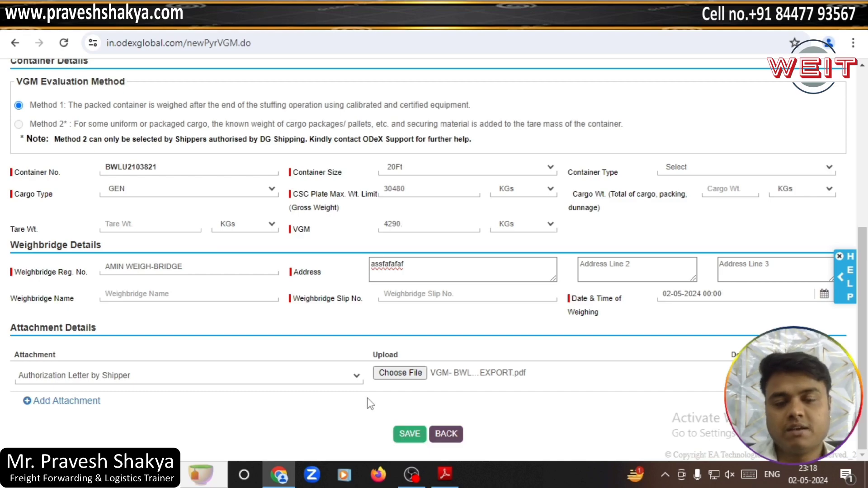
scroll(381, 397, "up", 5)
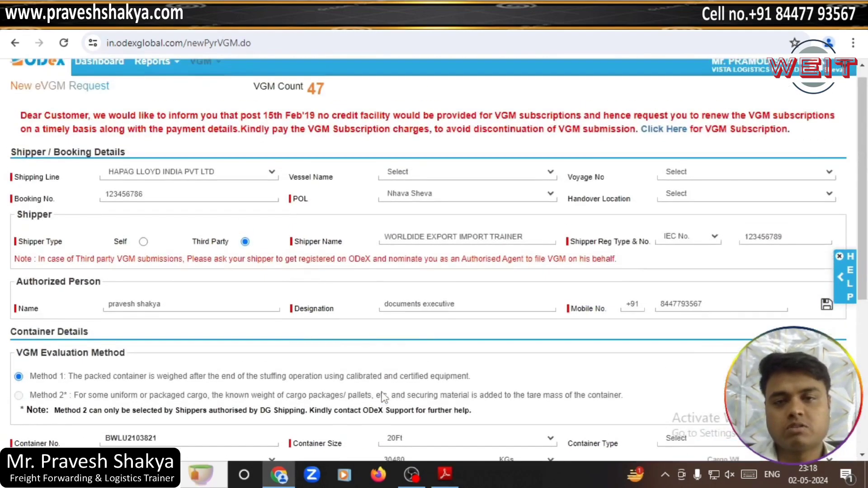
scroll(398, 393, "up", 1)
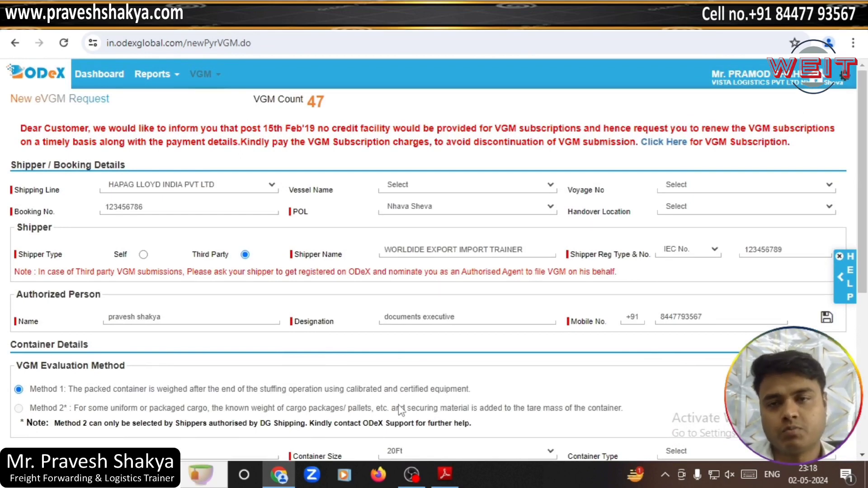
Step: Under VGM > Track Request, search from 01-04-2024 with status All
left_click(209, 85)
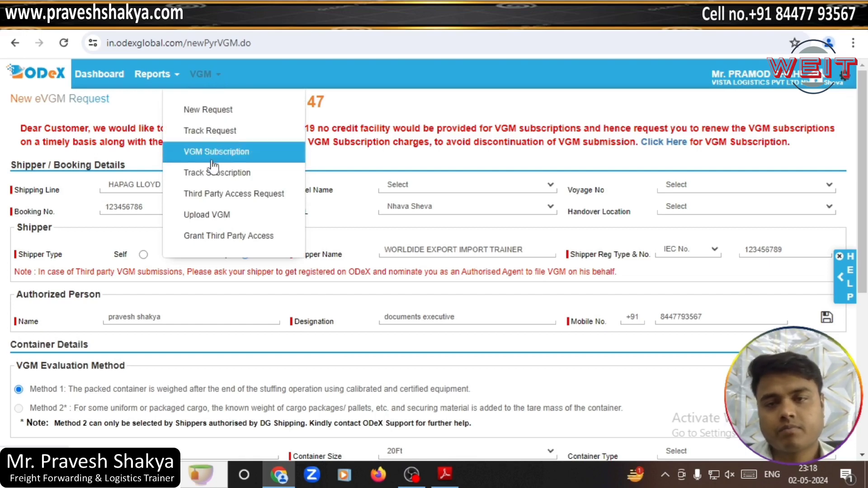
left_click(216, 135)
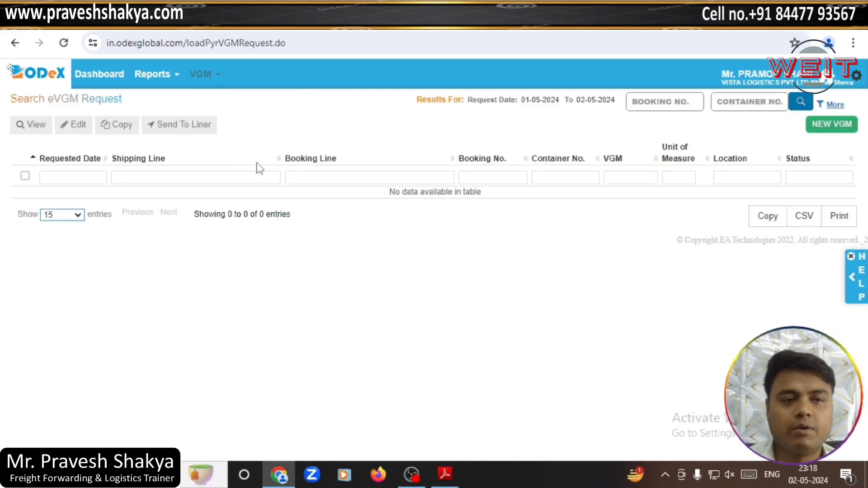
left_click(838, 106)
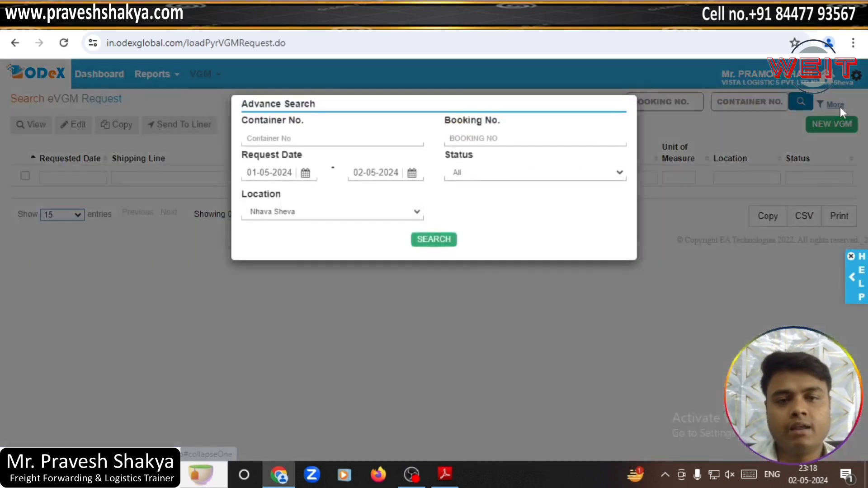
left_click(305, 175)
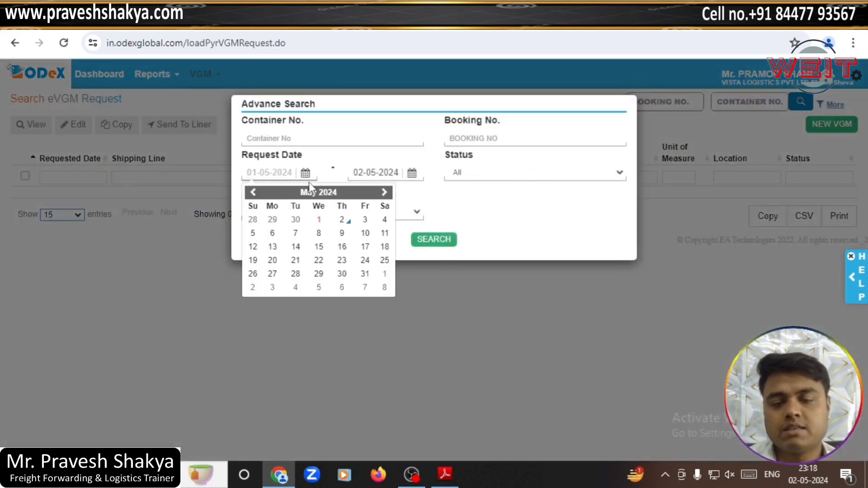
left_click(256, 194)
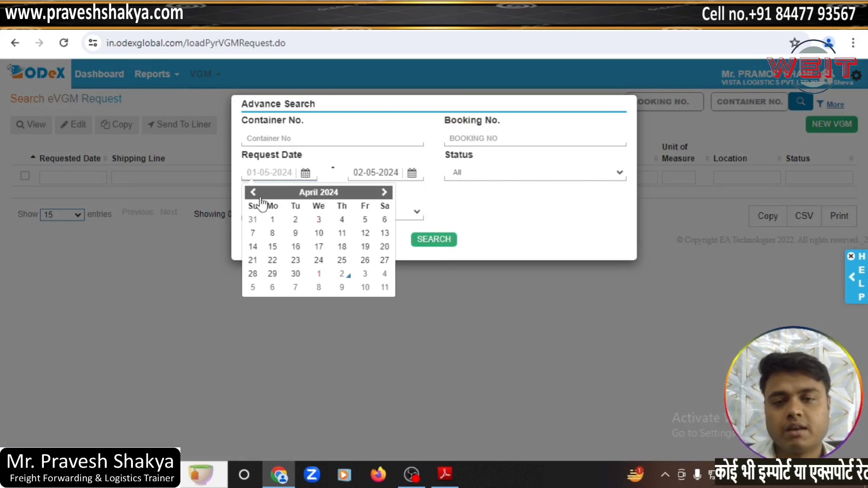
left_click(273, 222)
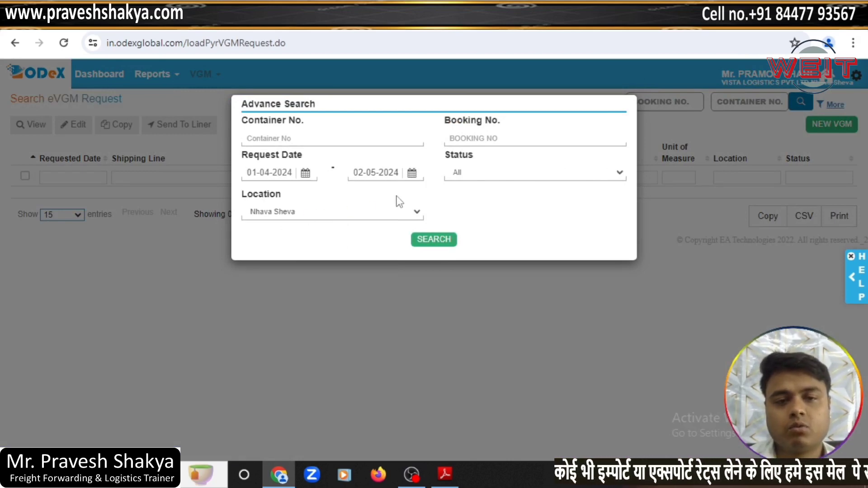
left_click(468, 177)
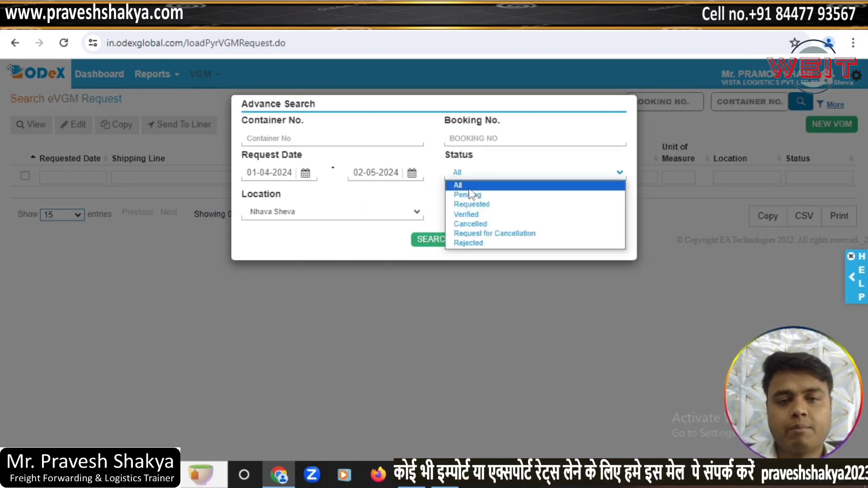
left_click(436, 237)
left_click(436, 239)
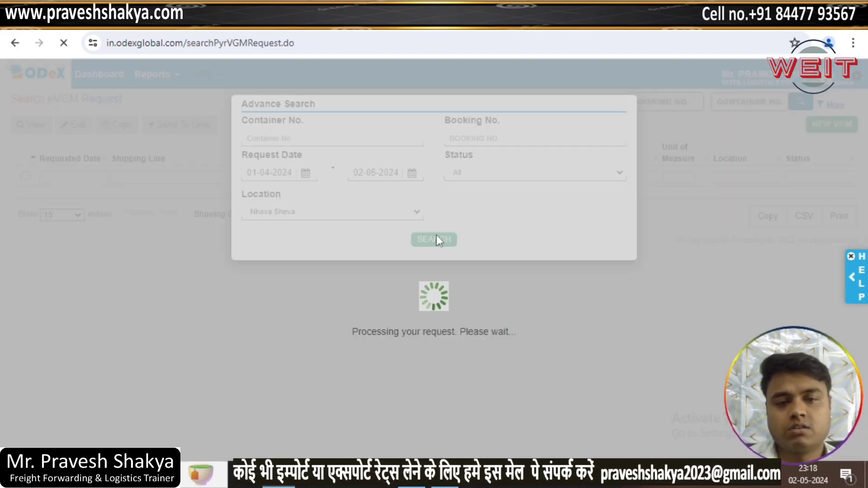